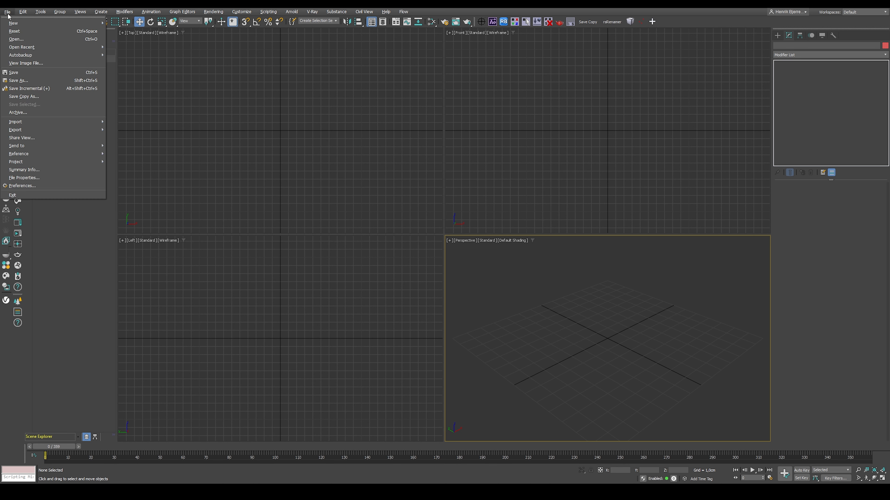
Import the Alembic file 01B_Sheer_Wide_Strong.abc with the default import options and maximize the Perspective viewport.
mouse_move(46, 123)
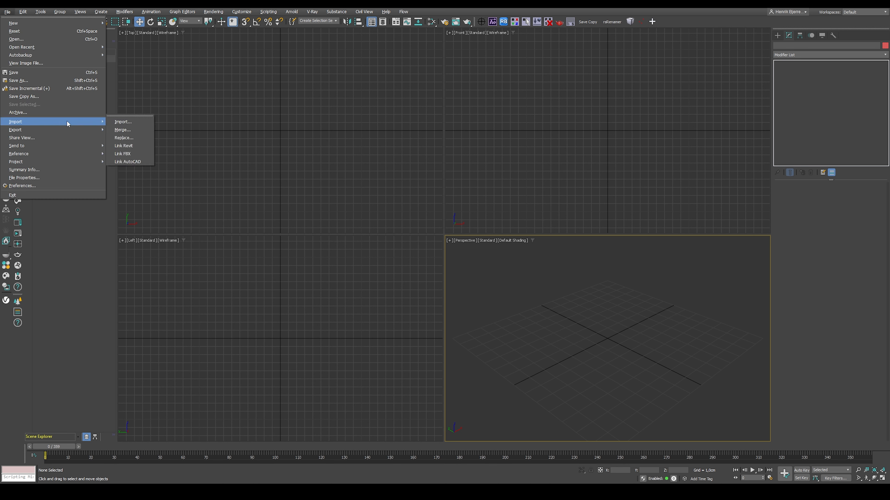
left_click(149, 123)
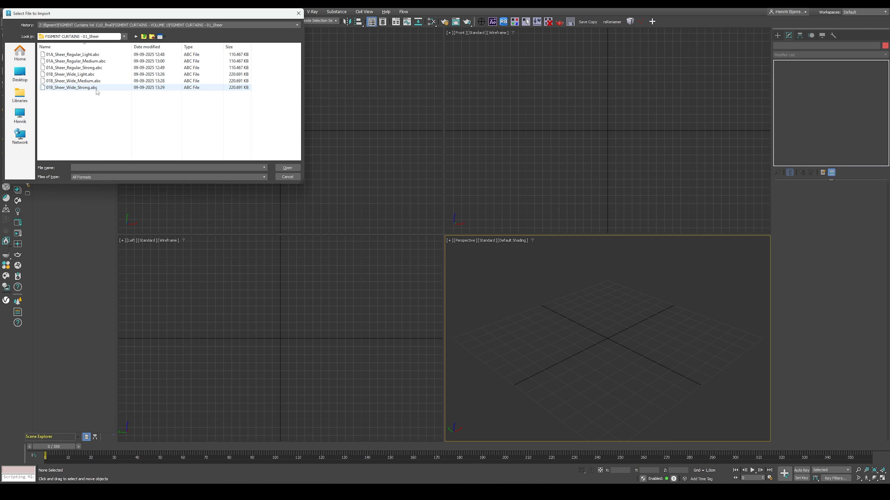
left_click(89, 89)
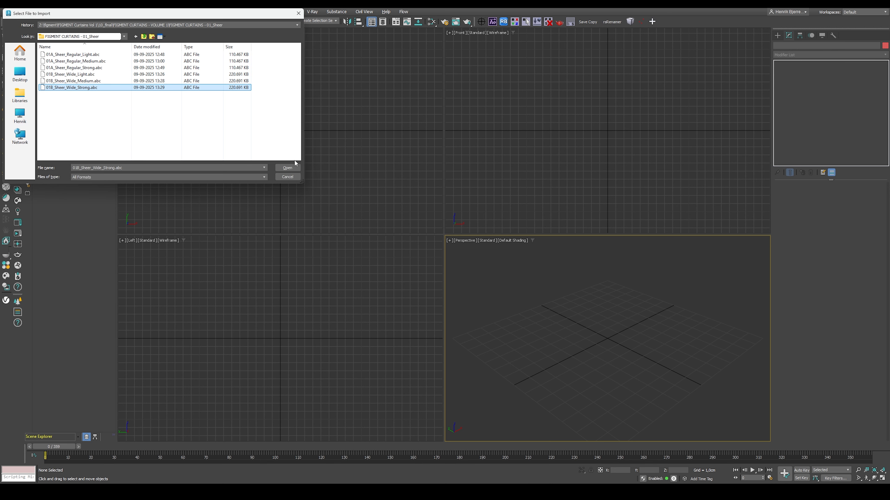
left_click(287, 168)
left_click(460, 319)
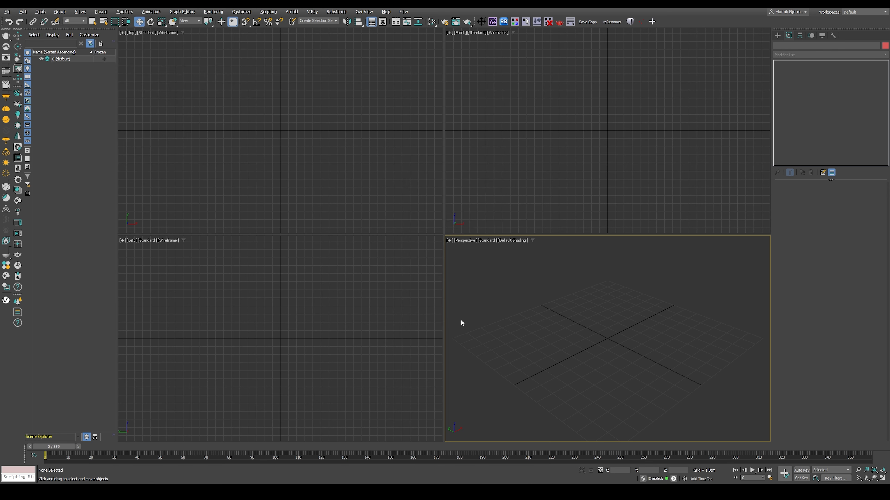
key("alt+w")
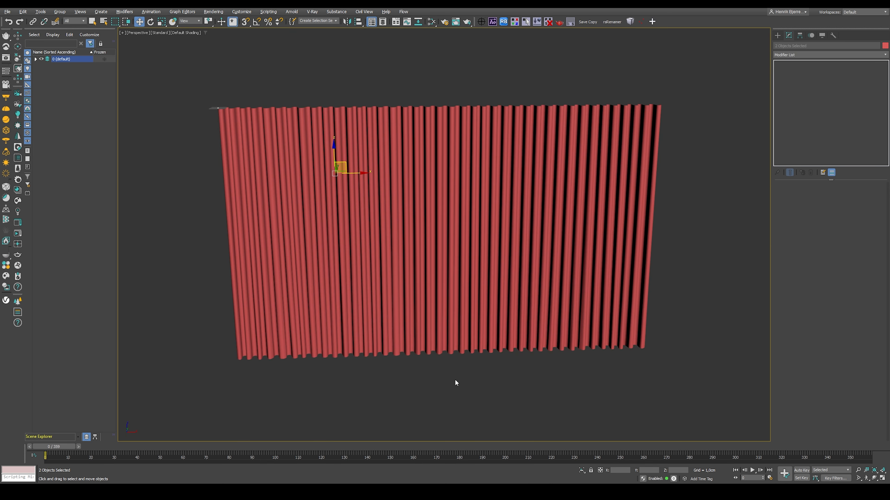
Clear the selection, play the imported curtain animation in the viewport, and stop the playback.
left_click(460, 382)
key("slash")
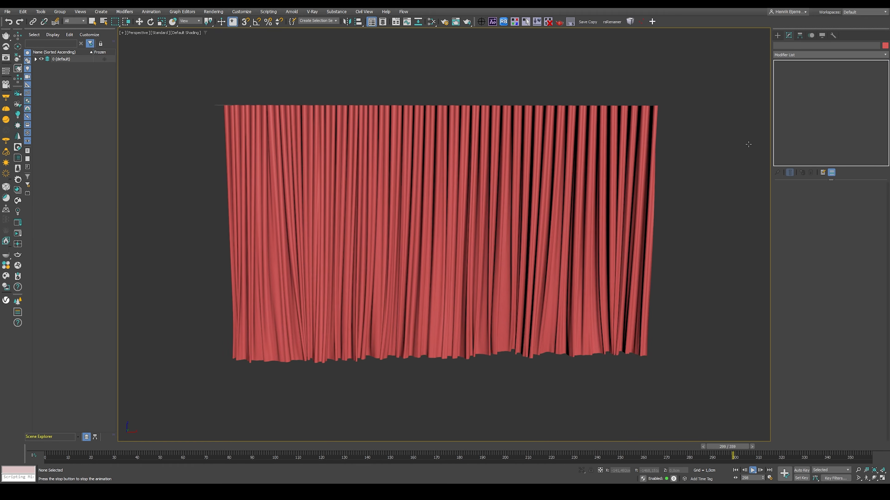
key("Escape")
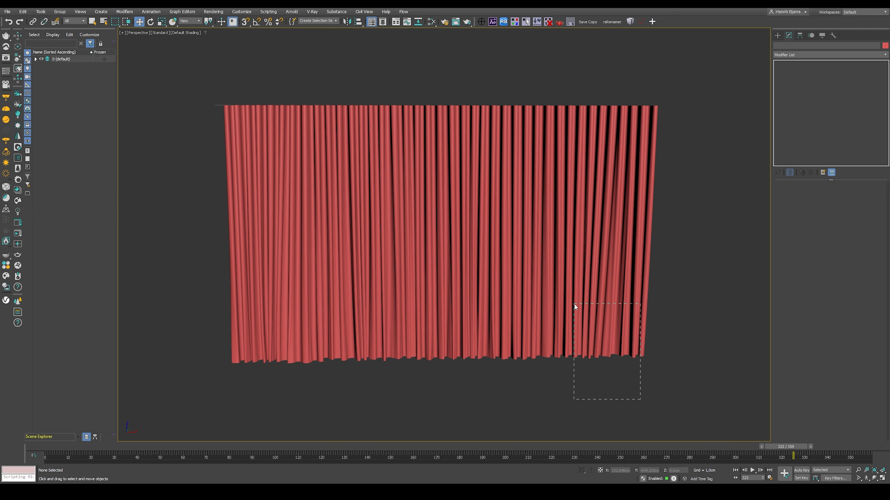
Select the curtain, frame it in the viewport, and scrub the animation to frame 145.
left_click_drag(574, 307, 573, 305)
key("z")
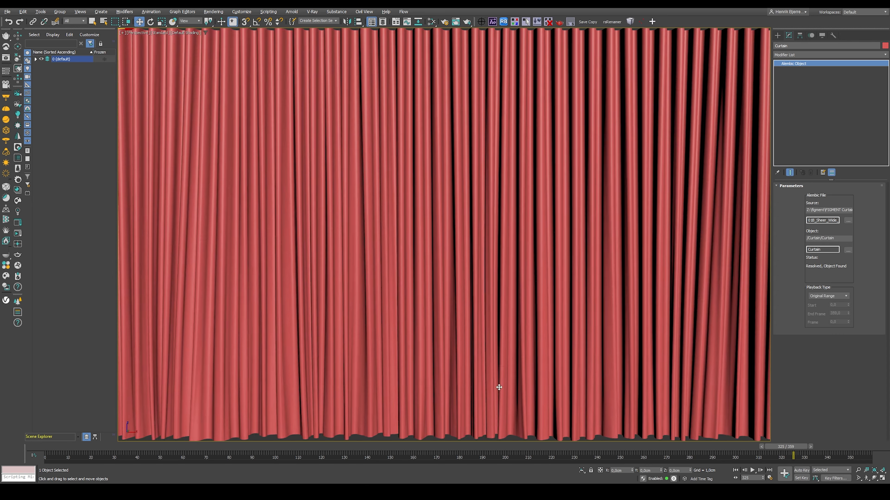
middle_click_drag(499, 387, 498, 368, "alt")
scroll(497, 369, "down", 1)
left_click_drag(469, 446, 380, 440)
scroll(423, 372, "down", 3)
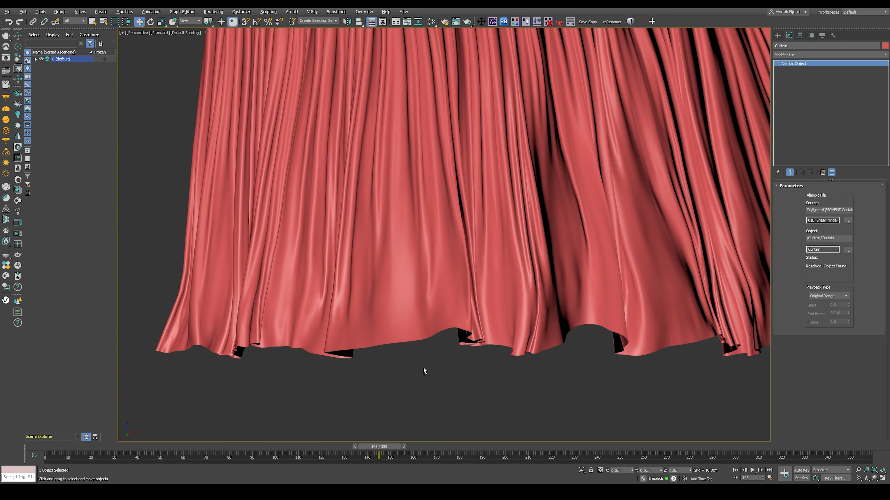
Examine the curtain's mesh density near the hem with edged faces shown, and return to plain shading.
scroll(424, 371, "up", 4)
middle_click_drag(423, 372, 548, 320)
key("F4")
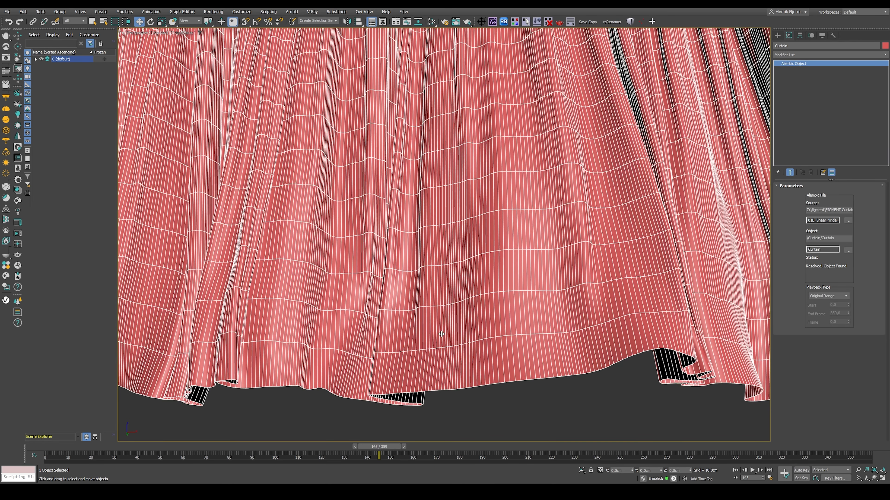
middle_click_drag(441, 335, 368, 321, "alt")
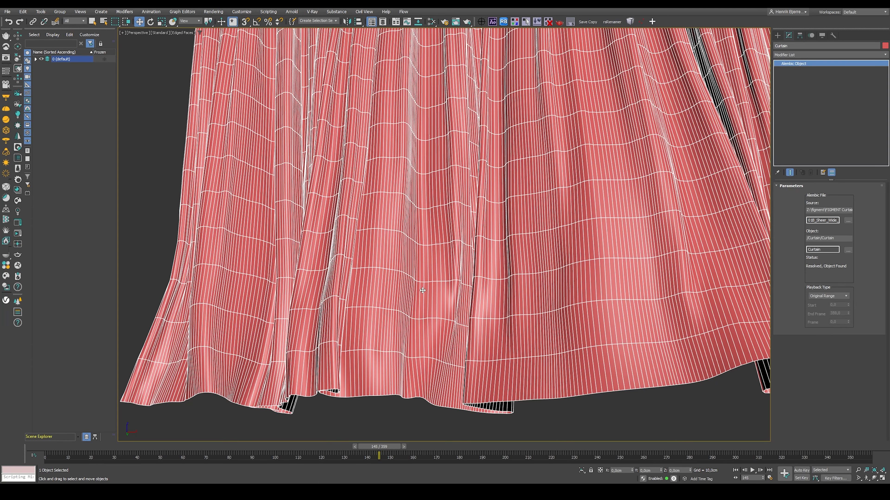
middle_click_drag(479, 245, 459, 268)
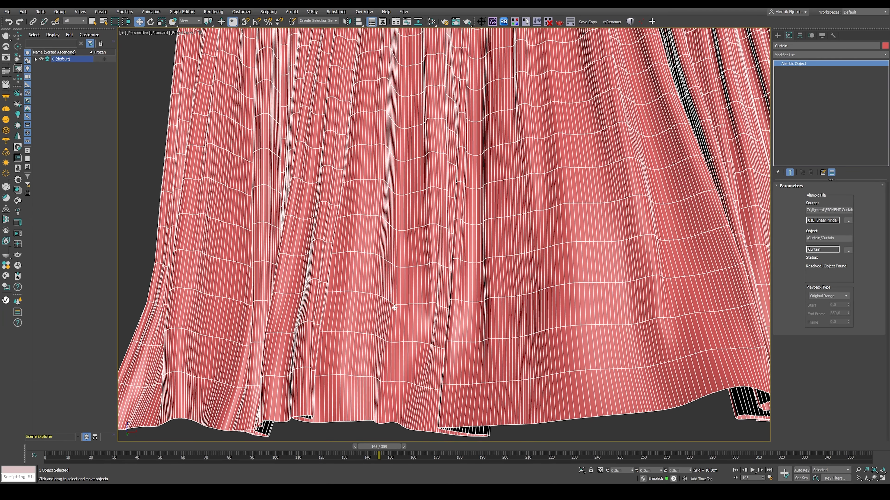
key("F4")
Add a TurboSmooth modifier to the curtain and set its iterations to 2.
left_click(855, 55)
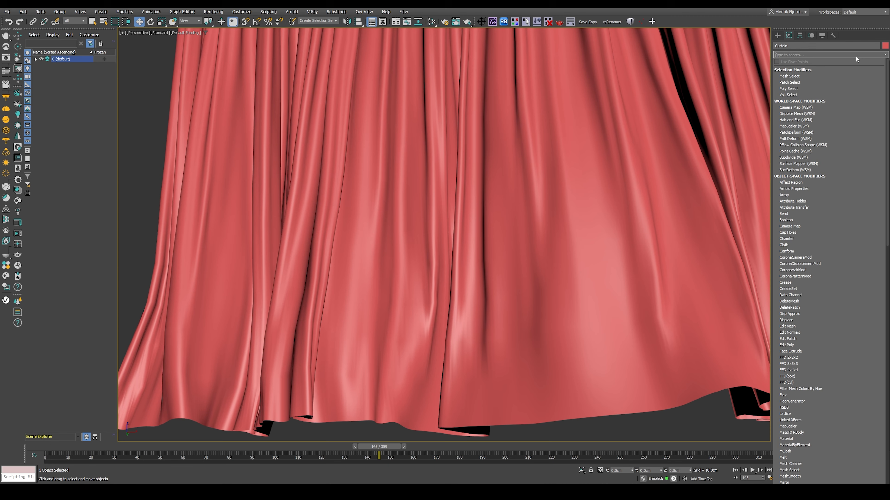
type("tur")
key("Return")
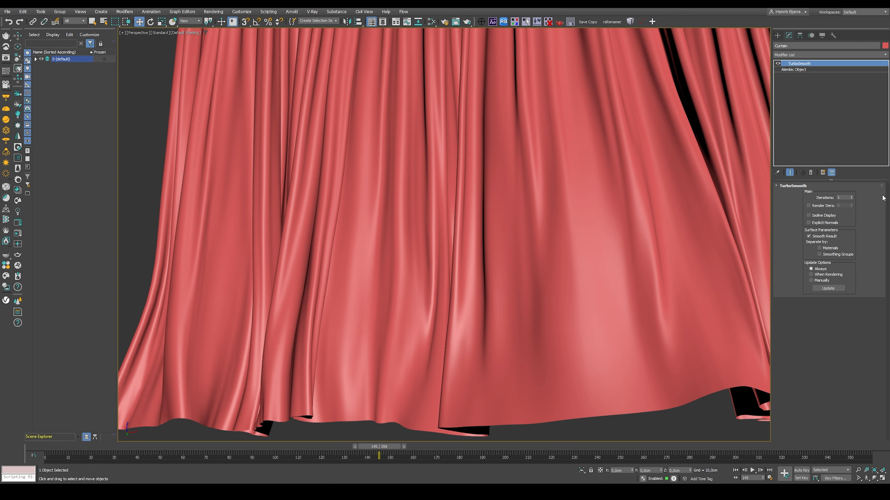
left_click(851, 197)
middle_click_drag(528, 325, 442, 344)
scroll(475, 335, "down", 4)
scroll(474, 335, "up", 6)
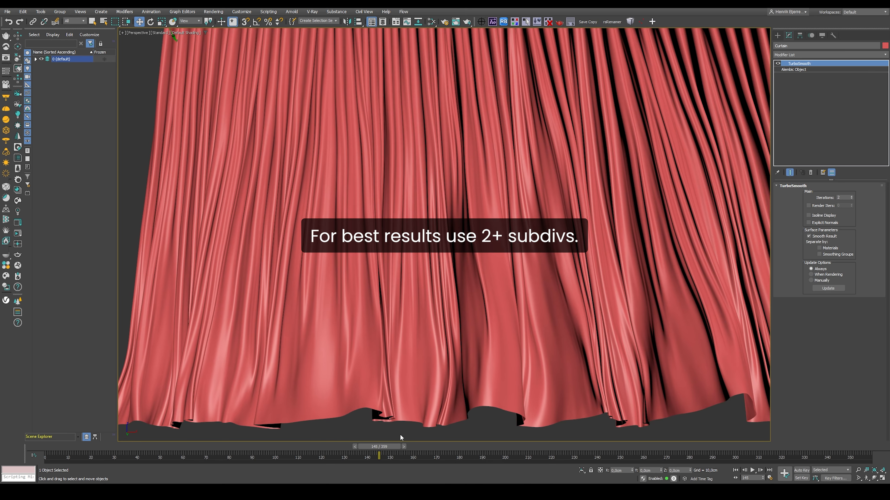
Scrub the animation to frame 203 and examine the smoothed curtain folds.
left_click_drag(386, 445, 516, 445)
key("w")
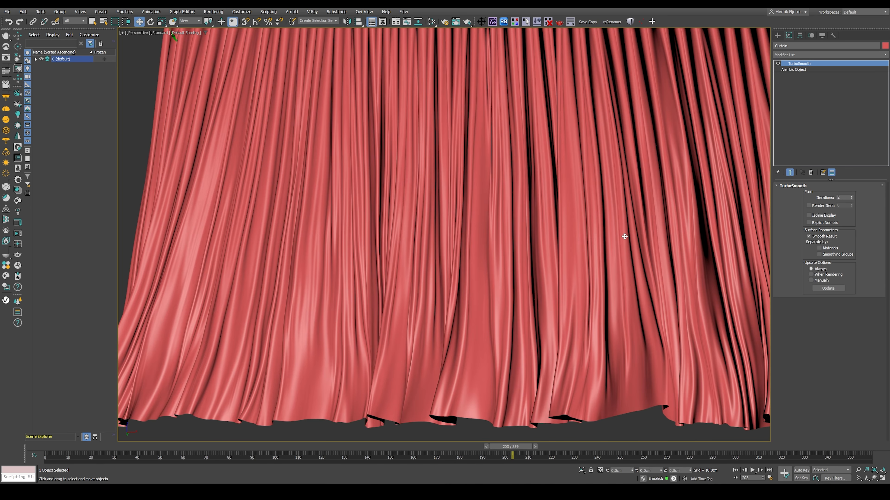
middle_click_drag(625, 283, 602, 285)
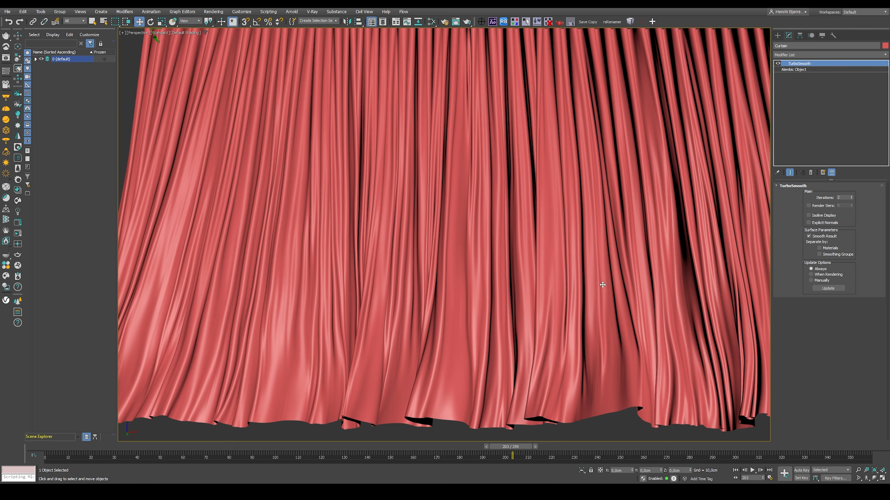
Turn the TurboSmooth modifier off in the viewport only and scrub the animation to frame 61.
right_click(792, 63)
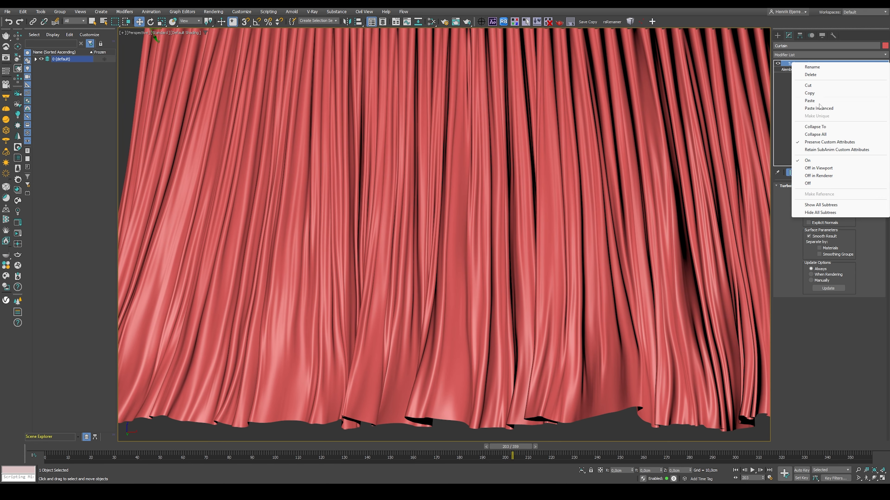
left_click(819, 169)
scroll(501, 322, "down", 5)
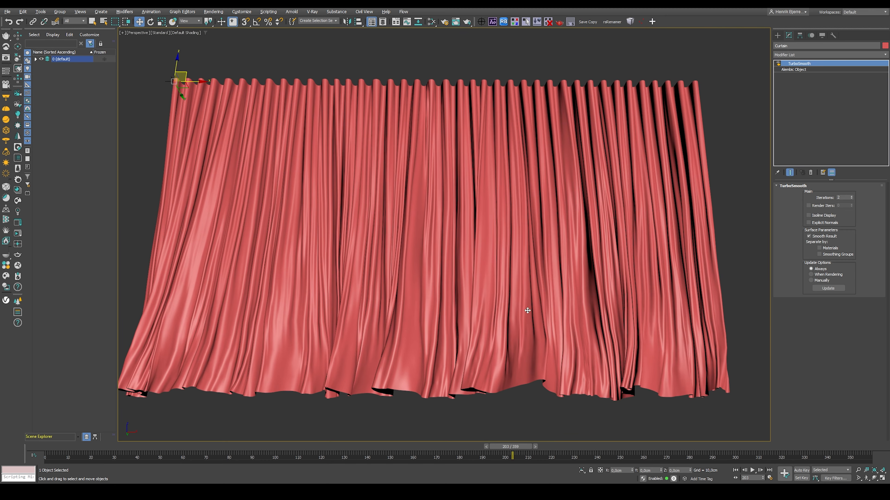
left_click_drag(511, 447, 189, 447)
scroll(462, 315, "down", 1)
middle_click_drag(459, 334, 462, 320)
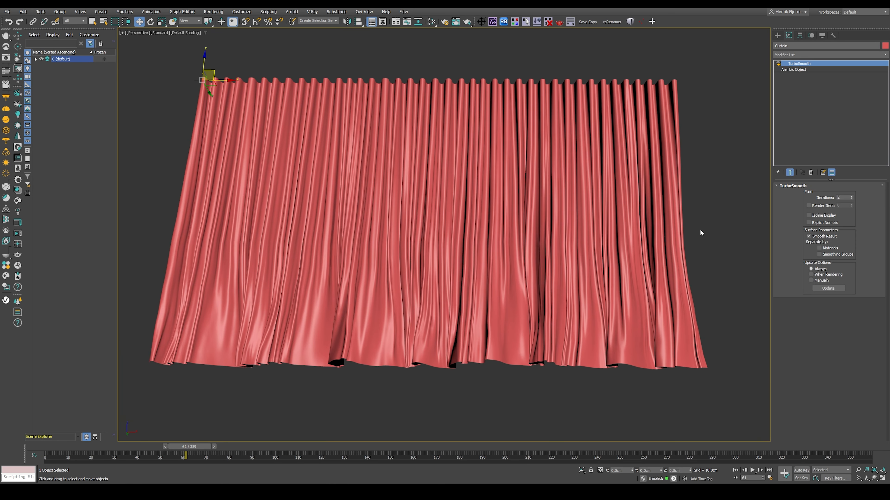
Select the curtain's Alembic Object level and set the scene's animation frame count to 200.
left_click(795, 70)
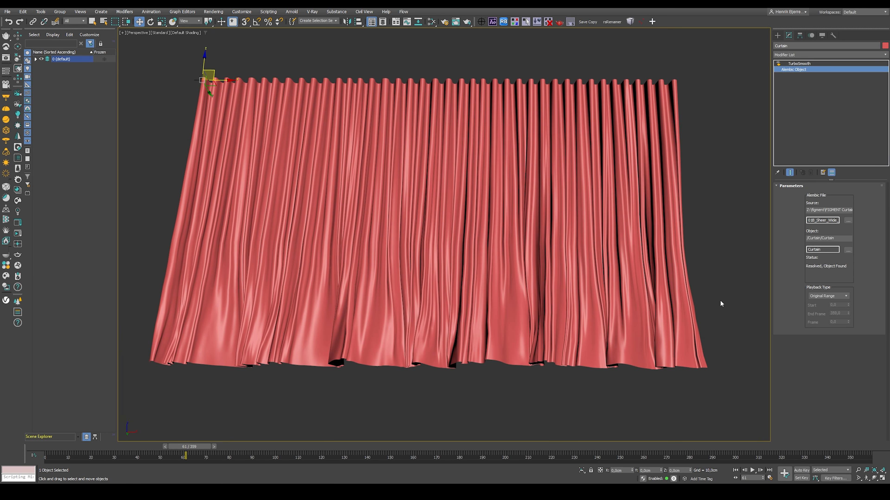
middle_click_drag(594, 301, 596, 320)
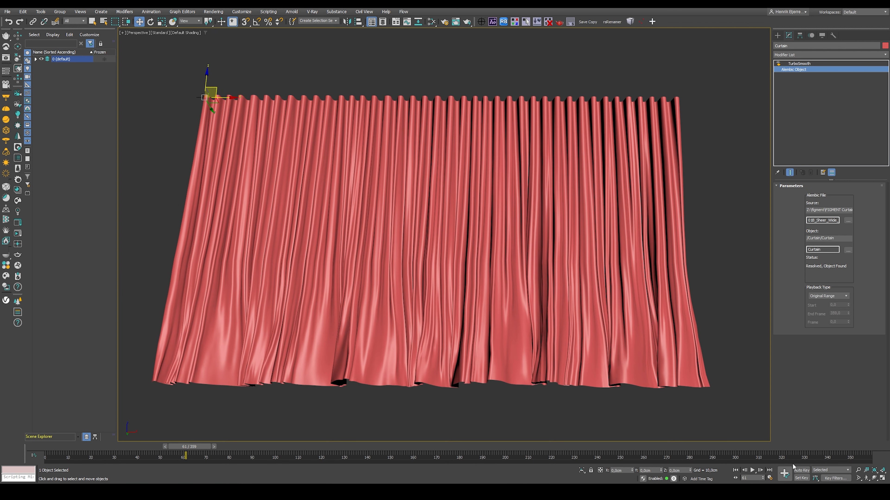
left_click(769, 479)
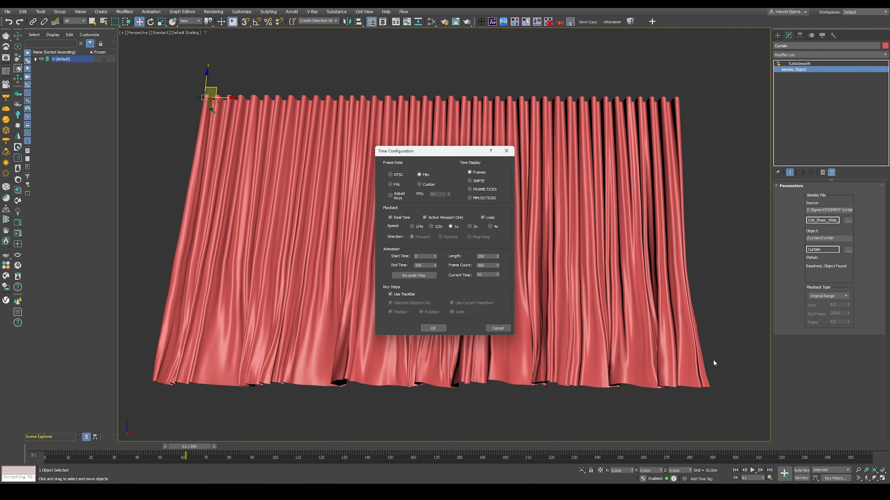
double_click(491, 266)
type("200")
left_click(433, 328)
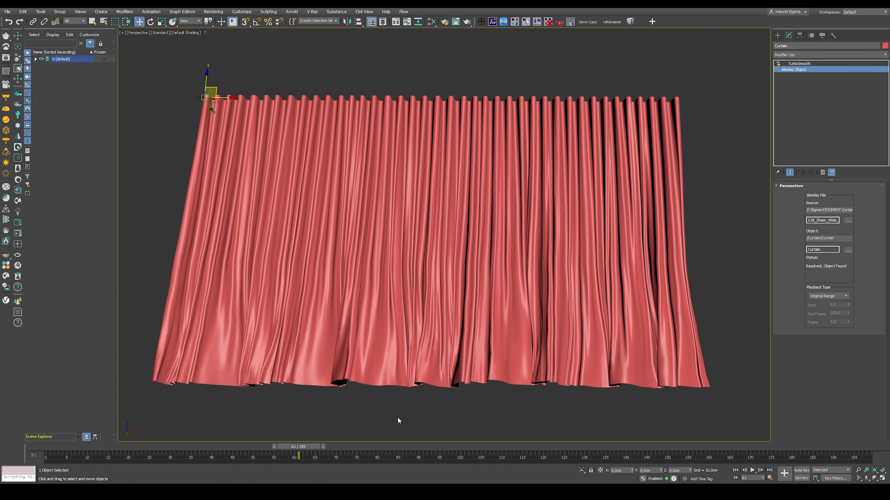
From frame 0, switch the curtain's playback type to Custom Start with a start of -48 and preview the animation.
key("Home")
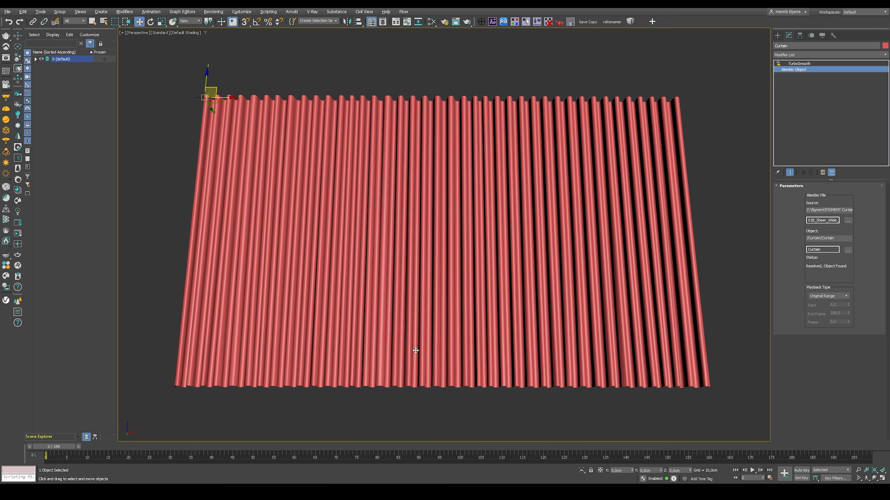
middle_click_drag(416, 351, 417, 331, "alt")
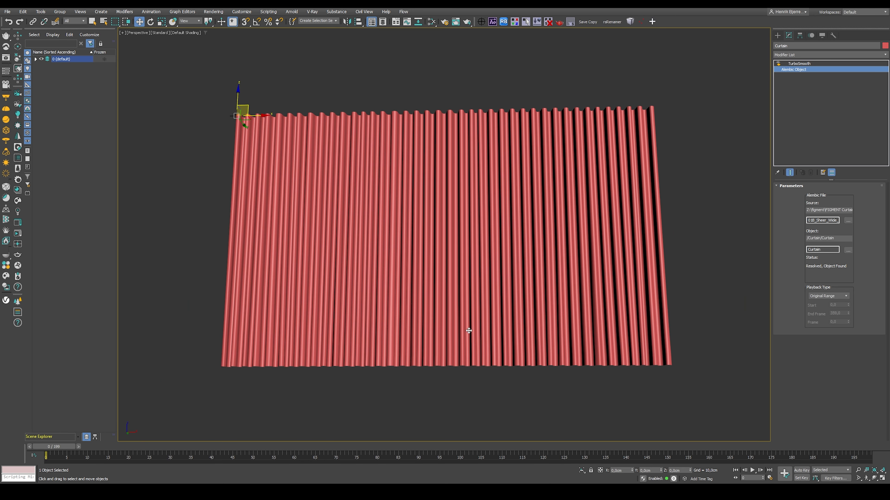
left_click_drag(66, 447, 2, 448)
left_click(825, 298)
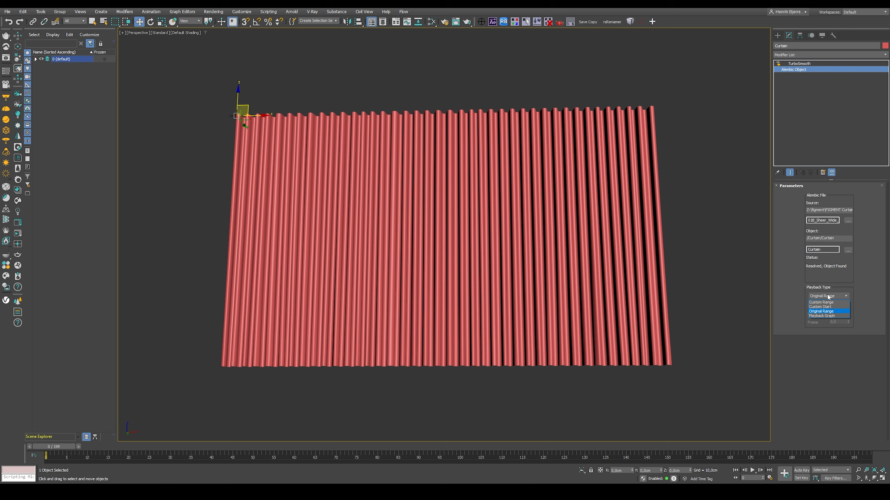
left_click(824, 307)
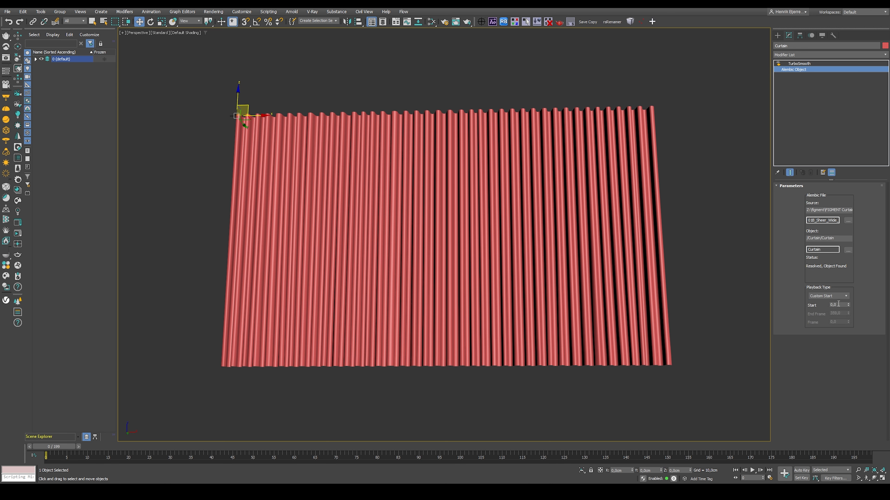
left_click(838, 305)
left_click_drag(848, 306, 849, 331)
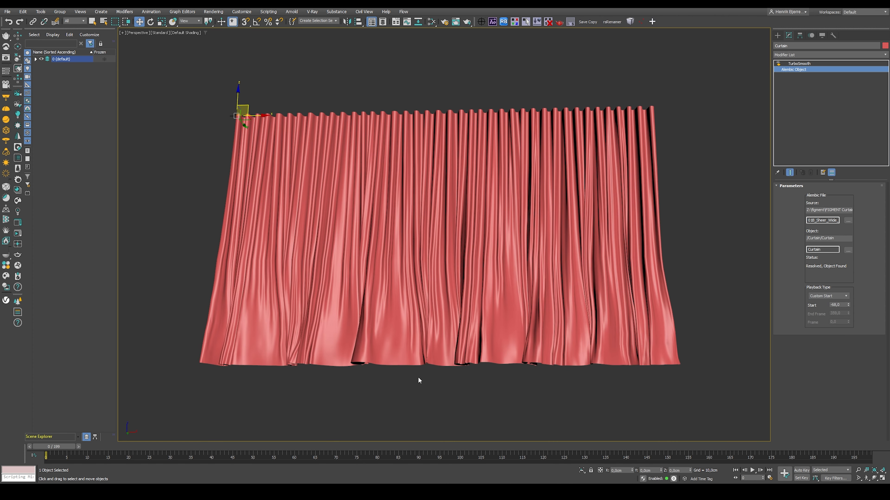
key("/")
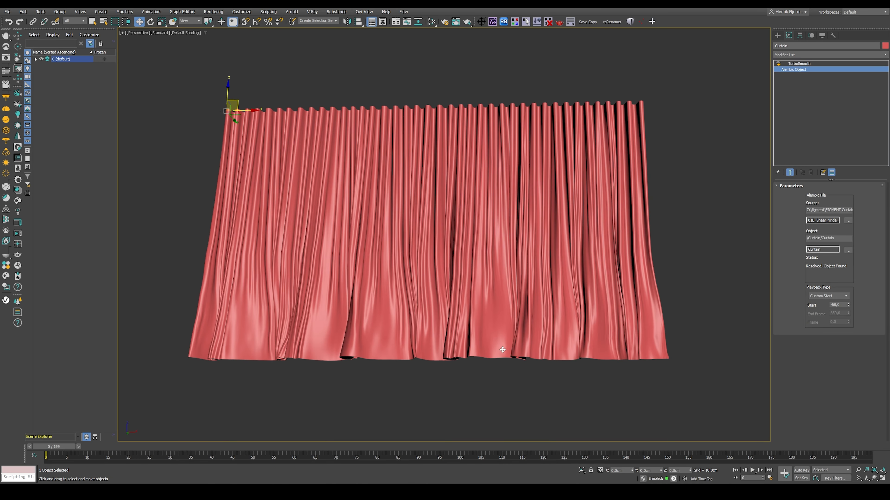
middle_click_drag(417, 280, 383, 283)
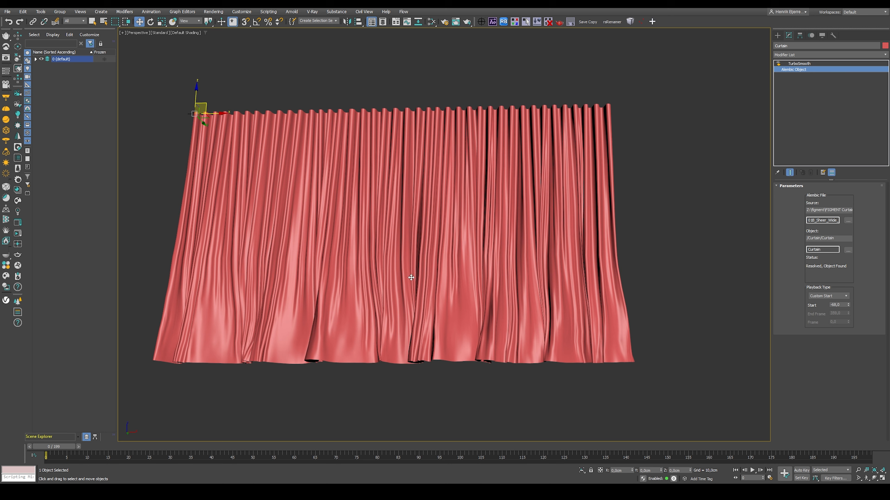
Expand the default layer, select the Alembic container, and set its icon scale to 100.
left_click(36, 60)
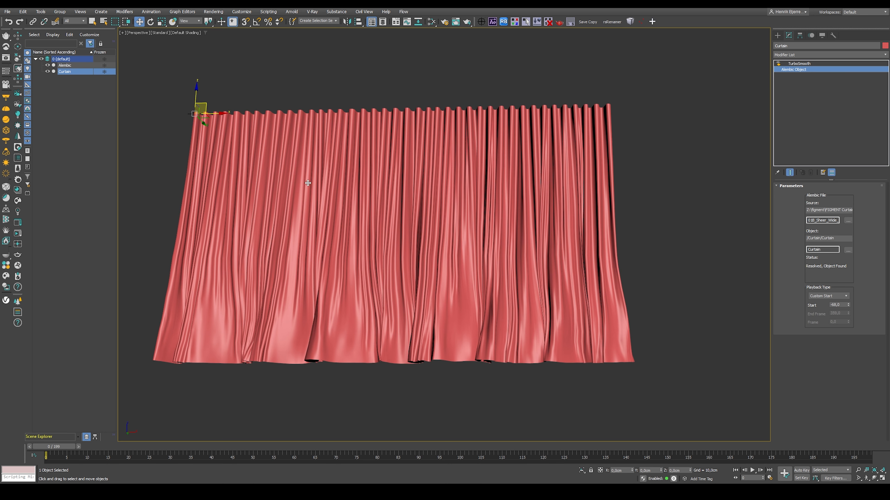
left_click(79, 67)
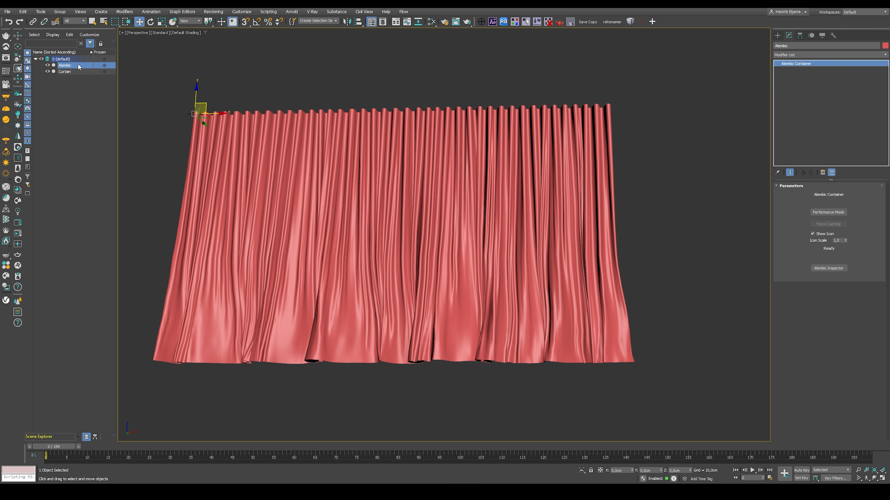
double_click(838, 241)
type("100")
key("Return")
middle_click_drag(413, 246, 374, 282, "alt")
scroll(389, 274, "down", 4)
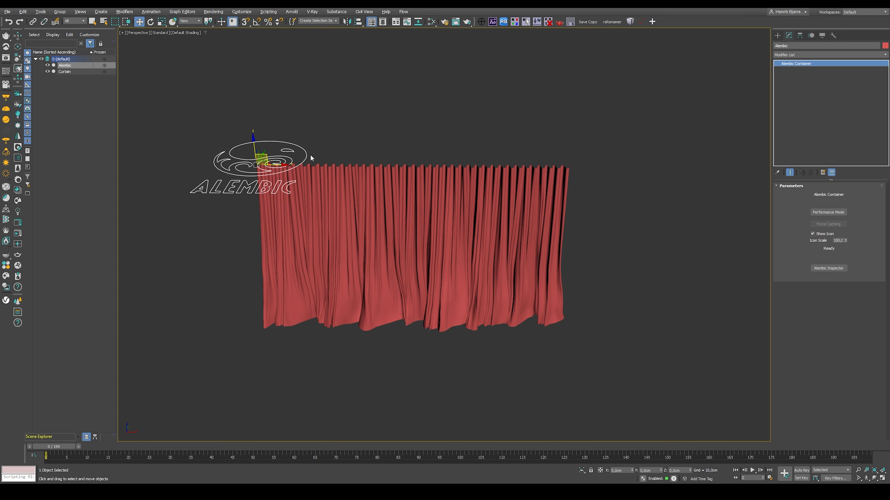
Clear the selection of the Alembic container and select the curtain object in the viewport.
left_click_drag(311, 158, 318, 201)
left_click(529, 136)
left_click(508, 242)
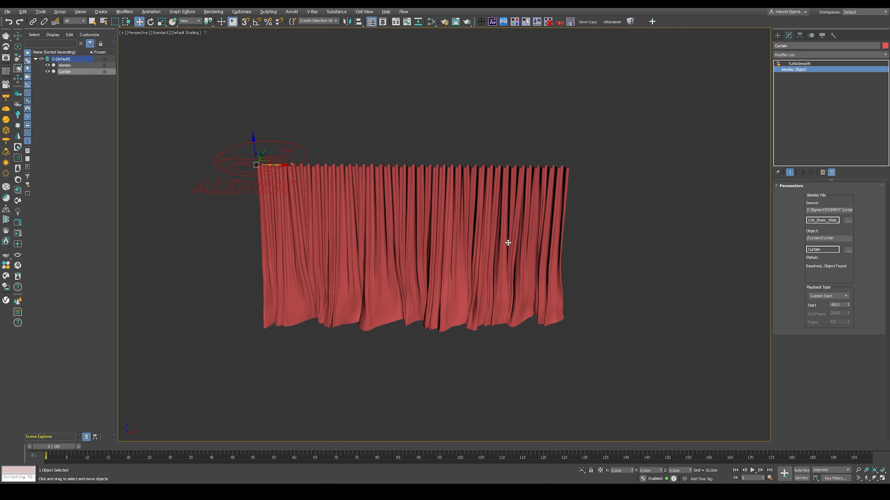
Duplicate the curtain as one independent copy, placed about 466 cm along X beside the original.
left_click_drag(282, 167, 306, 191)
key("ctrl+z")
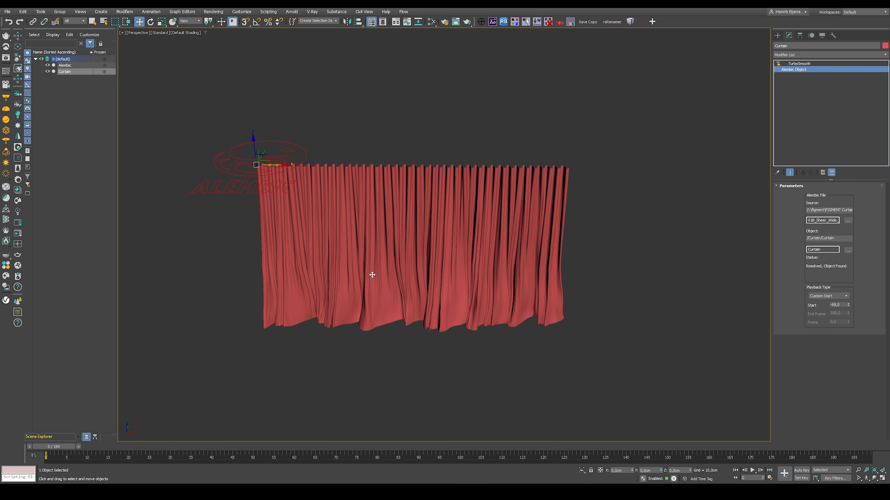
middle_click_drag(379, 276, 306, 292)
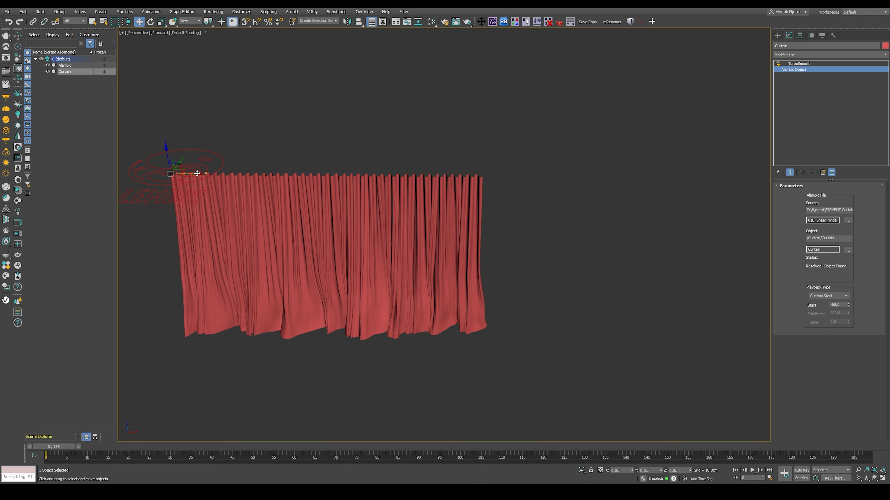
left_click_drag(197, 173, 539, 196, "shift")
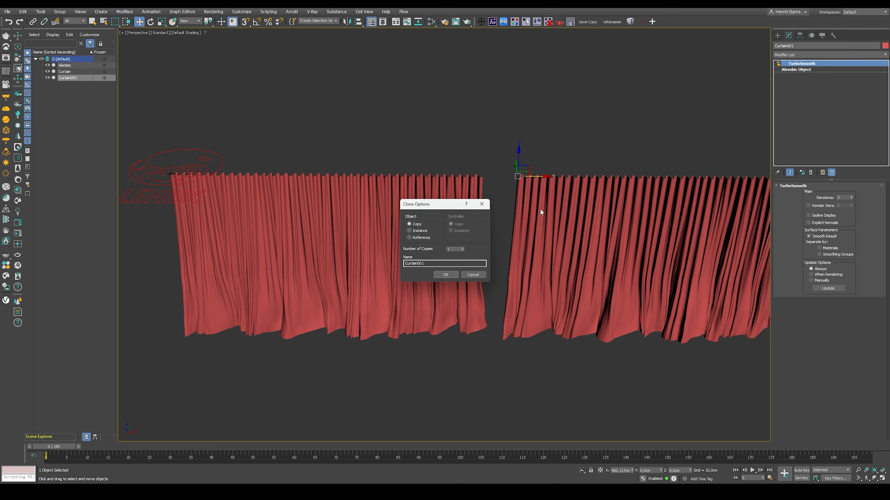
left_click(442, 276)
Try moving the original curtain, the copied curtain and the Alembic container separately, undoing each move.
middle_click_drag(445, 282, 440, 251, "alt")
scroll(438, 245, "down", 2)
middle_click_drag(429, 197, 409, 223, "alt")
left_click(410, 223)
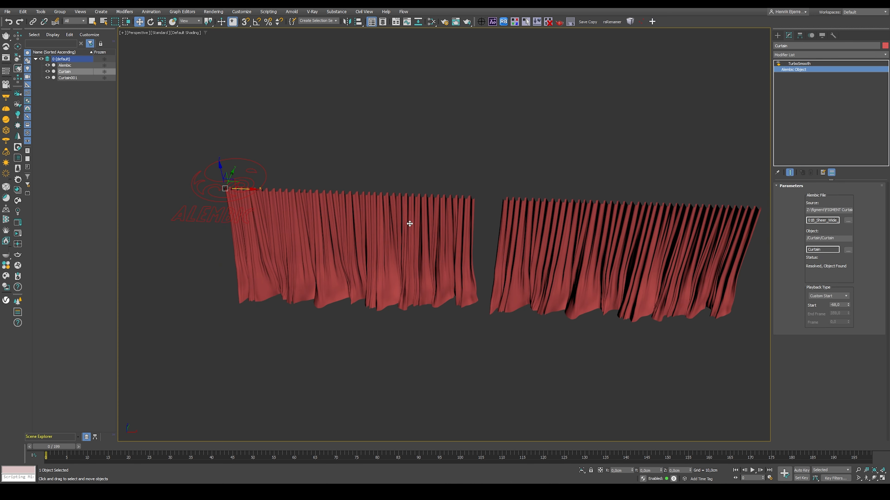
mouse_move(233, 182)
left_mouse_down()
mouse_move(278, 154)
mouse_move(239, 178)
left_mouse_up()
key("ctrl+z")
left_click_drag(534, 235, 552, 205)
key("ctrl+z")
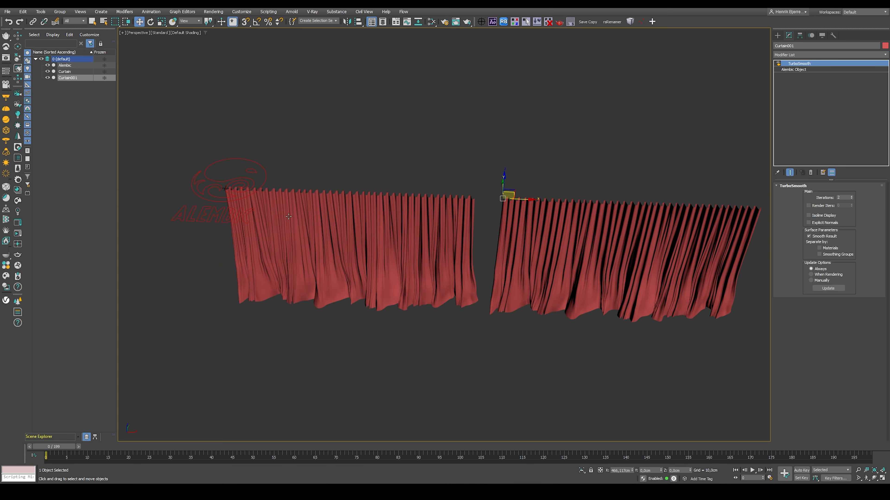
left_click_drag(238, 168, 279, 213)
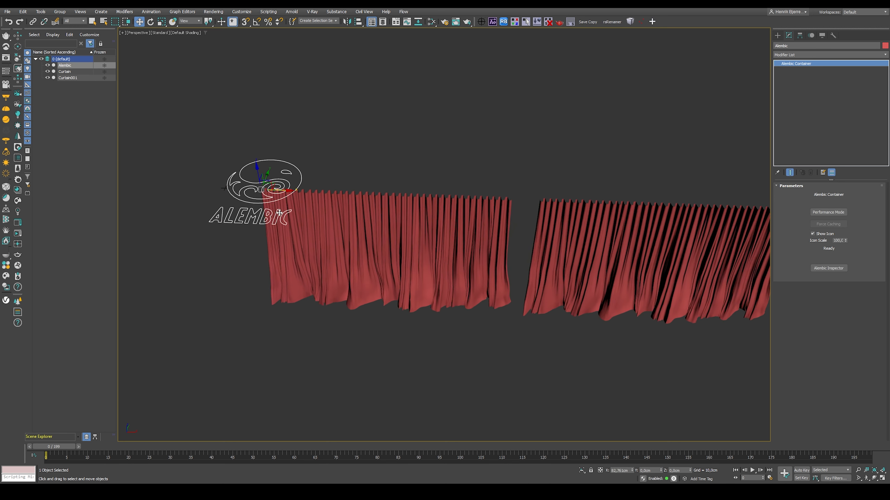
key("ctrl+z")
Hide the Alembic container, scrub through the animation of both curtains, and return to frame 0.
mouse_move(353, 276)
middle_mouse_down("alt")
mouse_move(358, 285)
mouse_move(362, 273)
middle_mouse_up("alt")
scroll(364, 264, "up", 2)
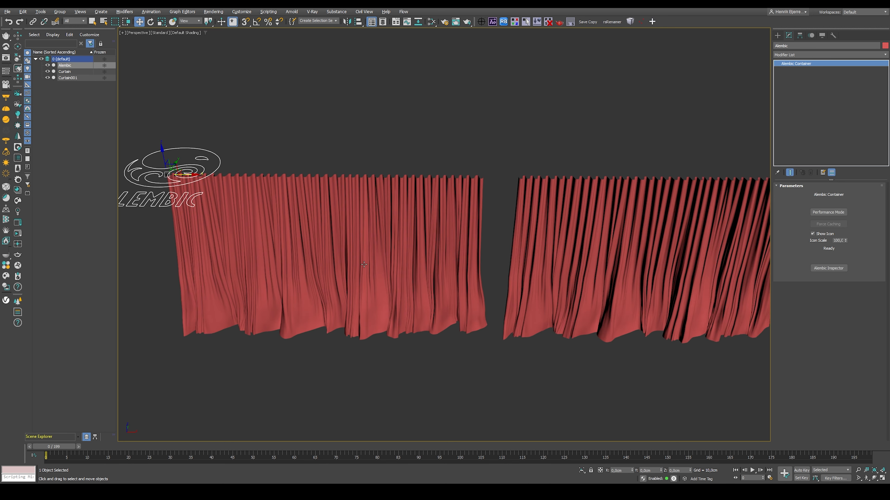
left_click(48, 65)
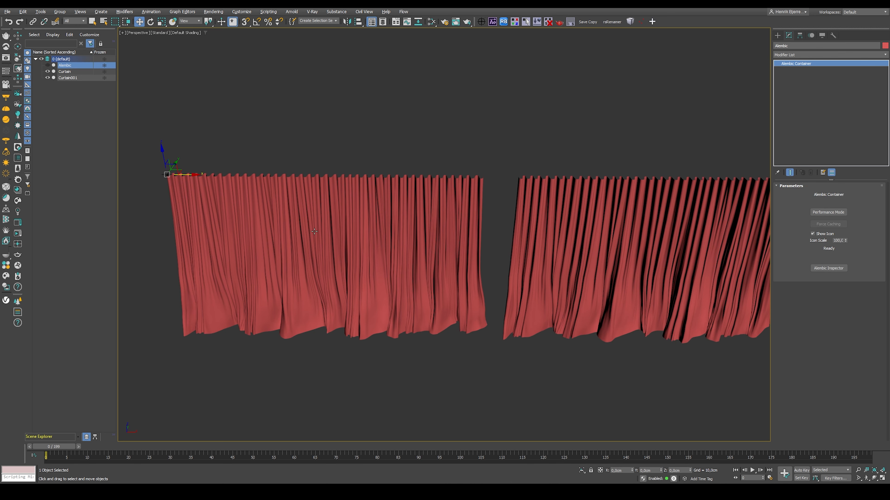
middle_click_drag(496, 255, 459, 282, "alt")
scroll(457, 267, "down", 1)
left_click_drag(203, 448, 536, 456)
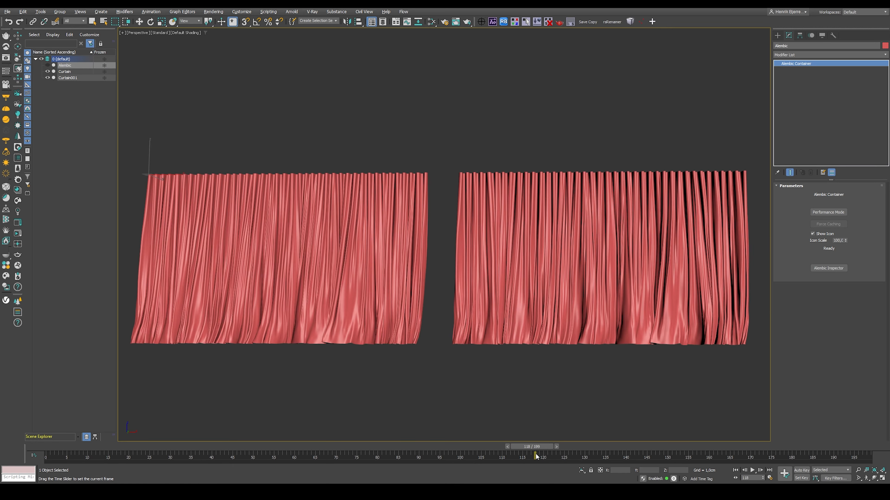
key("Home")
At the copied curtain's Alembic Object level, set the Custom Start value to about -93.
key("w")
left_click(541, 245)
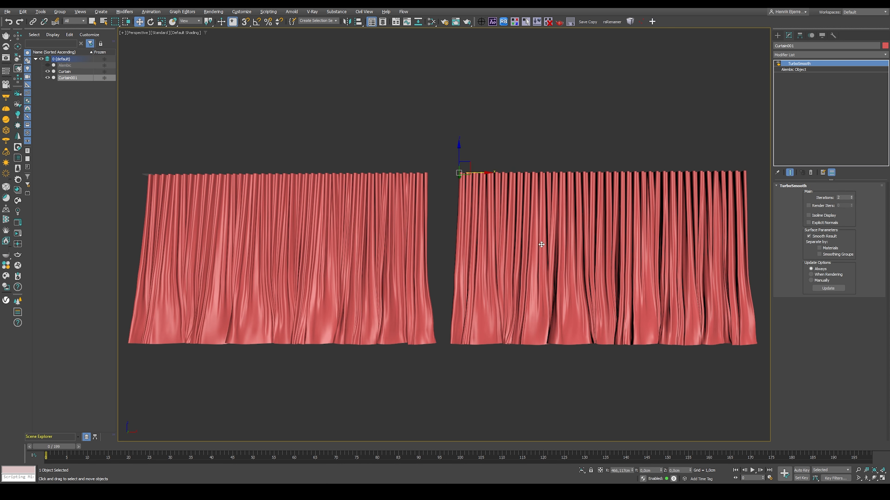
left_click(811, 70)
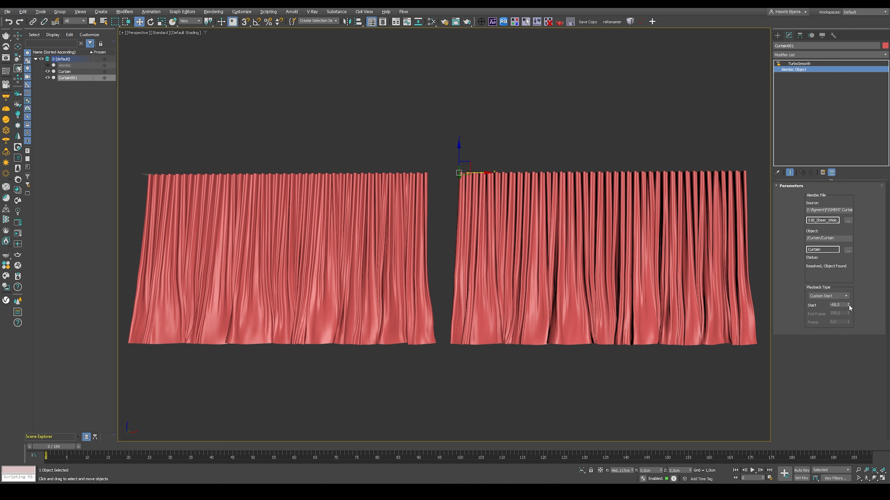
mouse_move(848, 305)
left_mouse_down()
mouse_move(850, 298)
mouse_move(848, 315)
left_mouse_up()
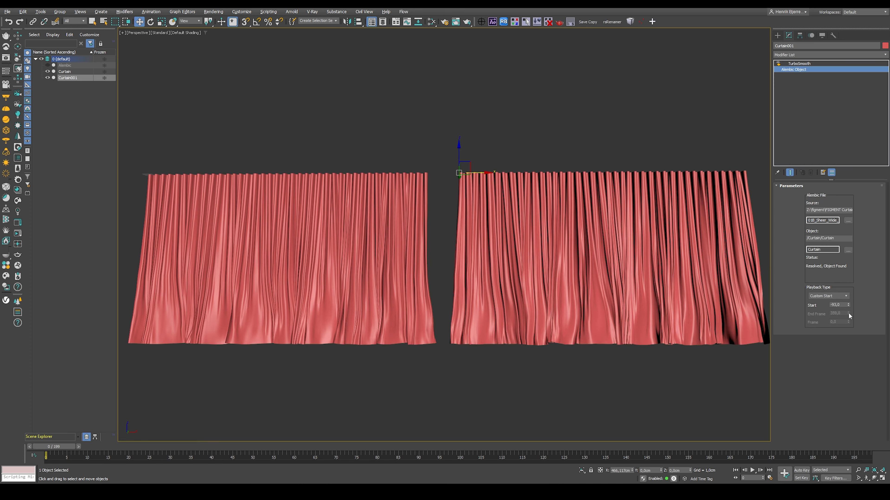
Play the animation from a side angle to compare the motion of the two curtains, then rewind to frame 0.
left_click_drag(242, 447, 209, 446)
middle_click_drag(411, 322, 383, 308, "alt")
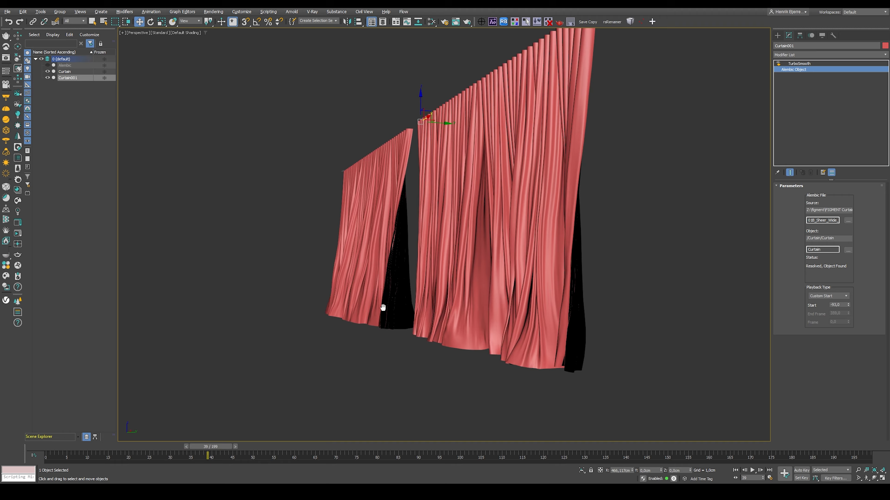
scroll(381, 315, "up", 4)
scroll(385, 326, "down", 2)
key("/")
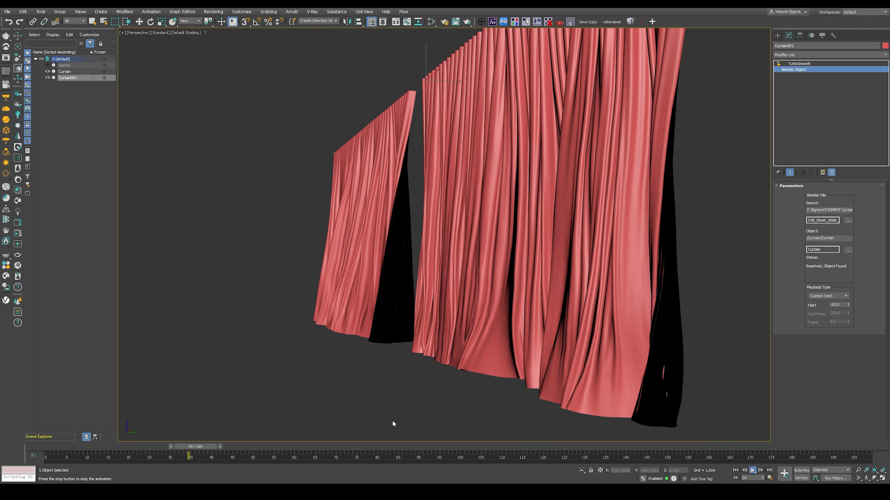
key("Escape")
left_click_drag(322, 446, 52, 445)
middle_click_drag(436, 327, 448, 315, "alt")
Switch the copied curtain's Alembic source to 01B_Sheer_Wide_Medium.abc and preview the animation.
left_click(696, 198)
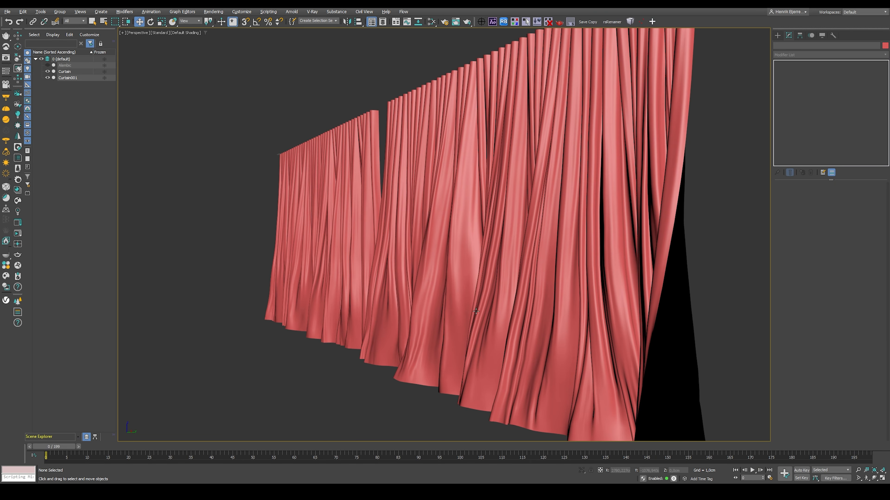
left_click_drag(650, 197, 653, 227)
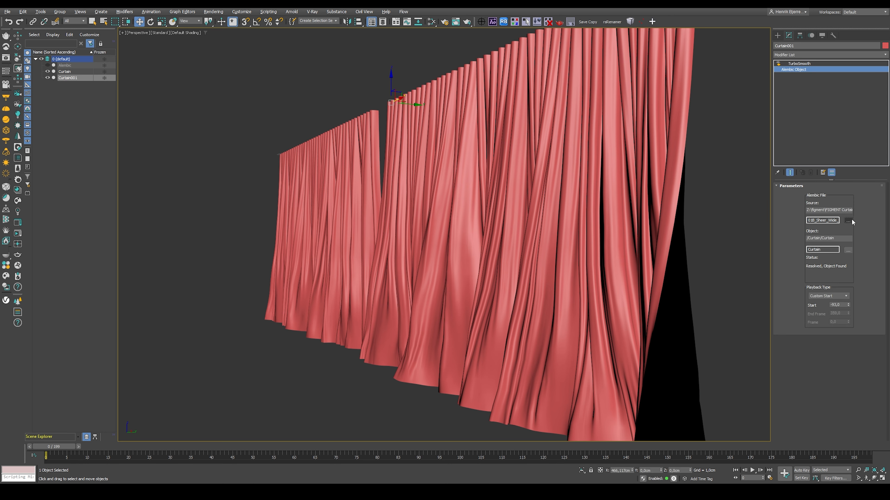
left_click_drag(835, 210, 863, 216)
left_click(848, 220)
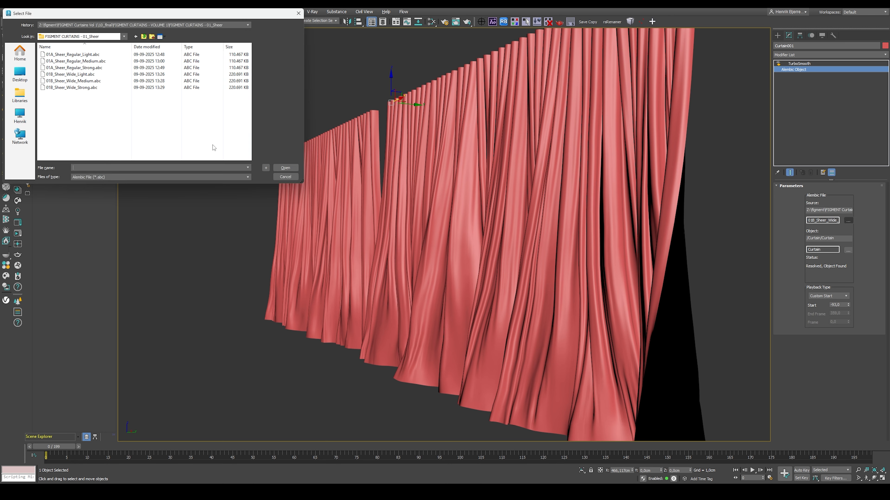
left_click(105, 83)
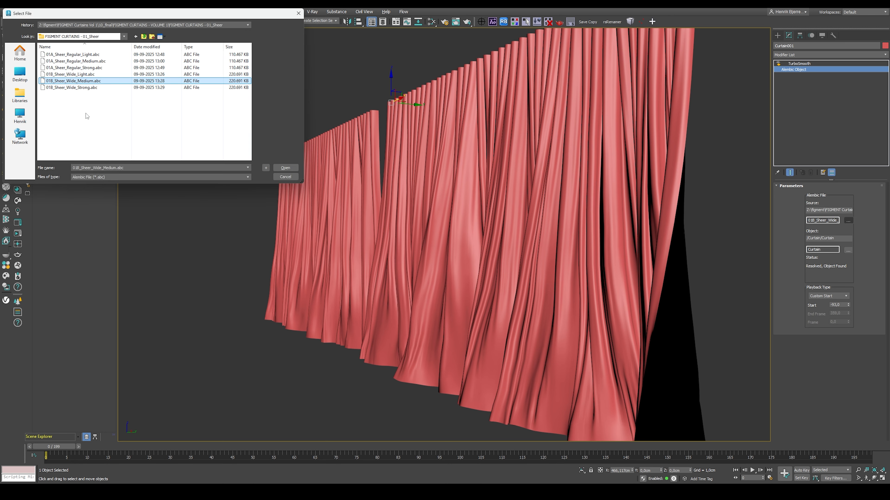
left_click(286, 167)
key("slash")
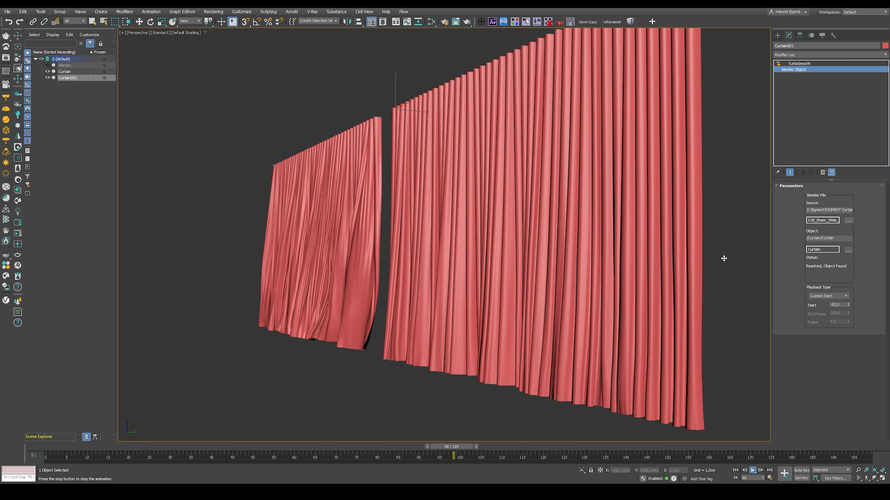
key("slash")
Switch the original curtain's Alembic source to 01B_Sheer_Wide_Light.abc and preview the animation.
left_click(349, 133)
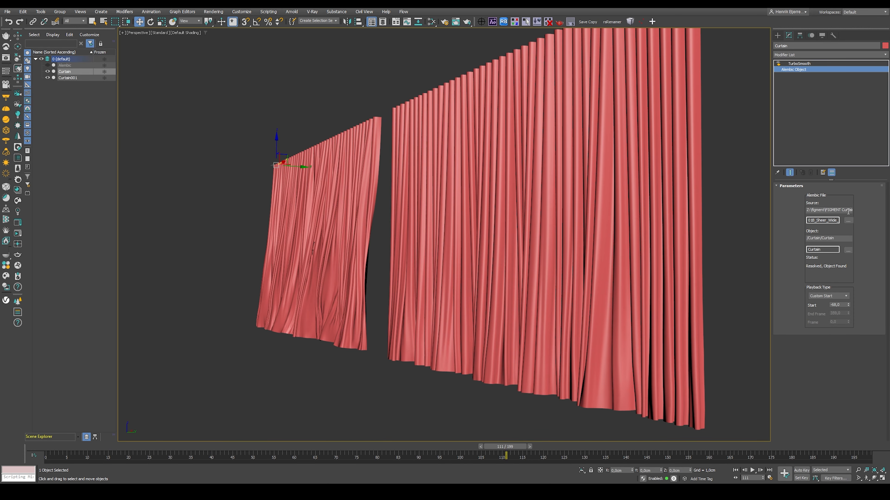
double_click(99, 74)
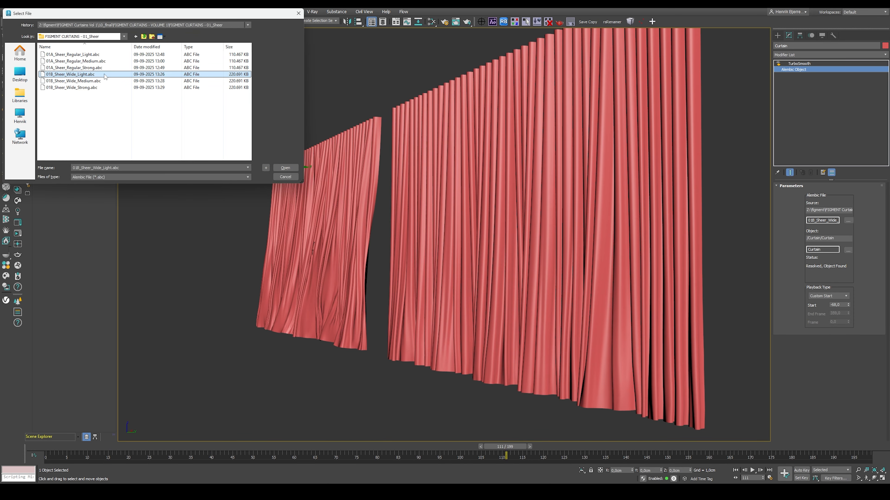
key("slash")
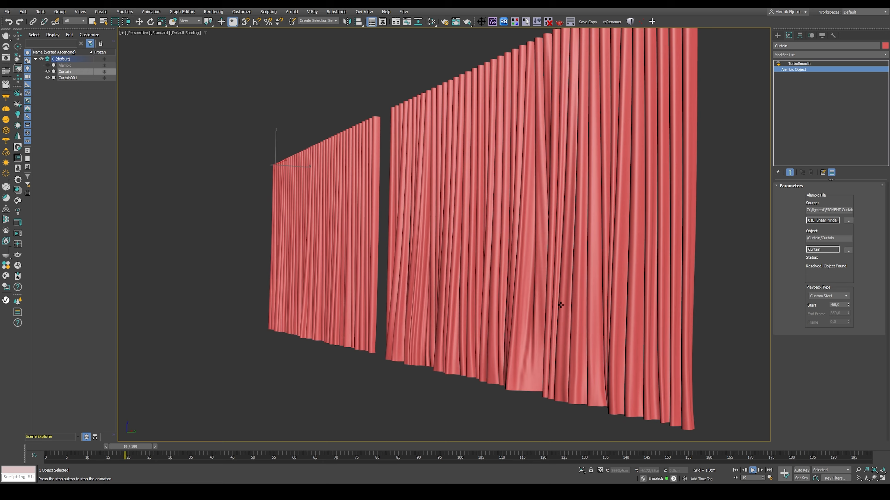
key("slash")
key("w")
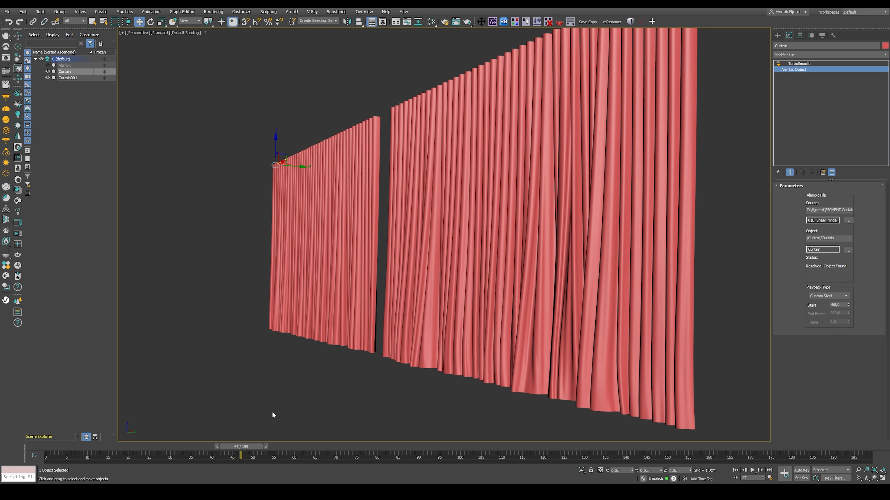
left_click_drag(249, 449, 391, 449)
Switch the copied curtain's Alembic source to 01B_Sheer_Wide_Strong.abc and preview that curtain's animation in isolation.
left_click(686, 246)
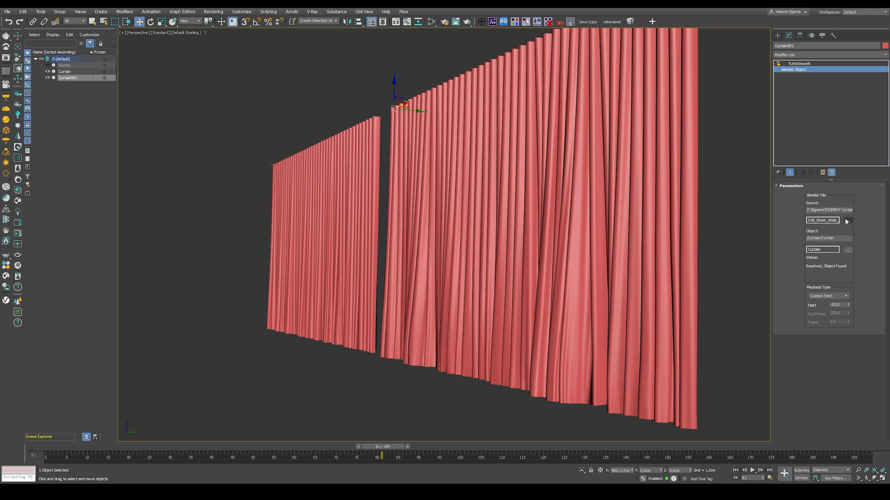
double_click(92, 87)
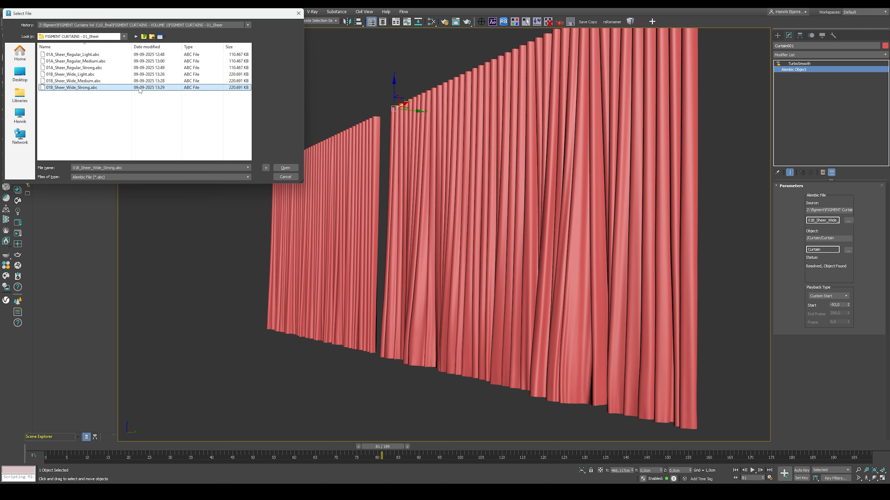
key("alt+q")
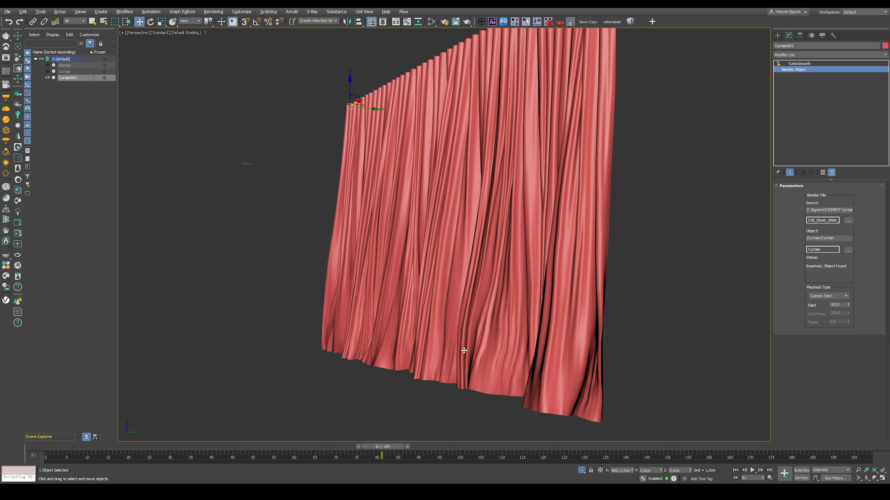
key("/")
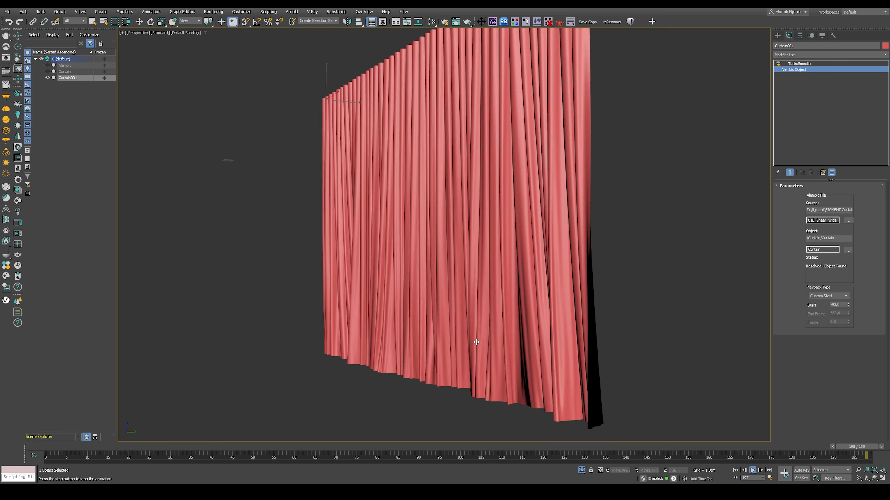
key("/")
key("w")
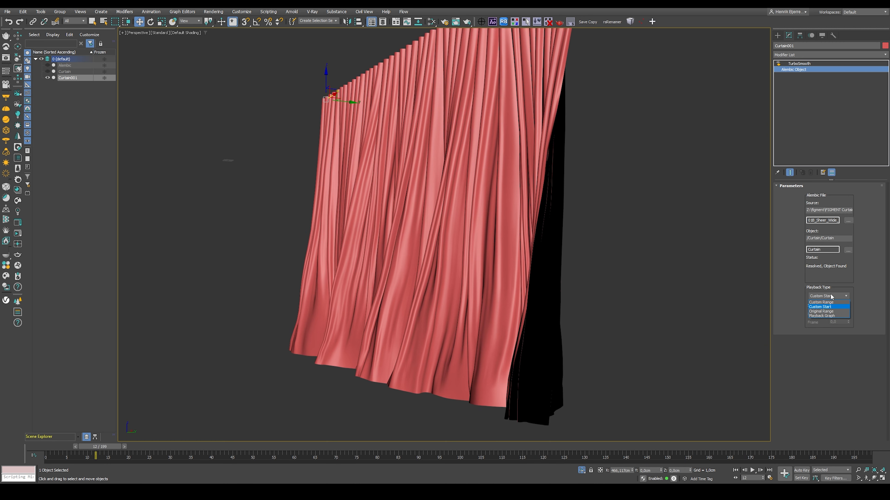
Change the copied curtain's playback type to Playback Graph and set its Frame value to 50 at frame 0.
left_click(823, 316)
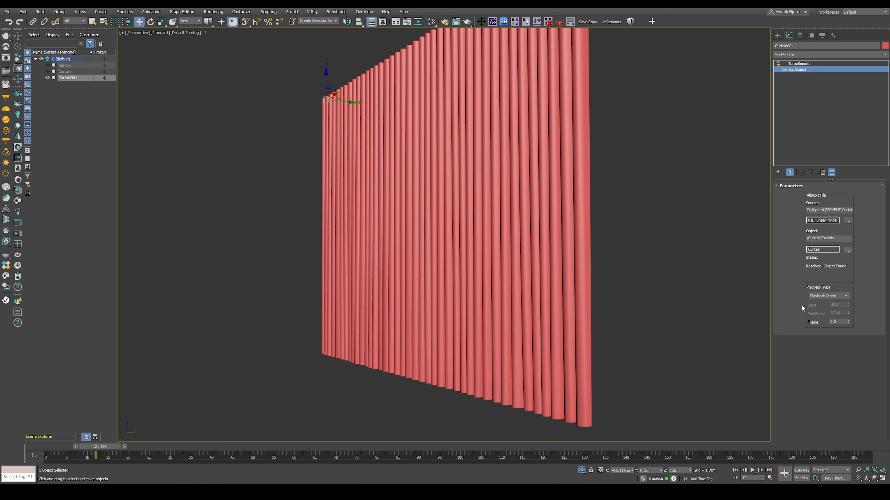
left_click_drag(116, 447, 544, 434)
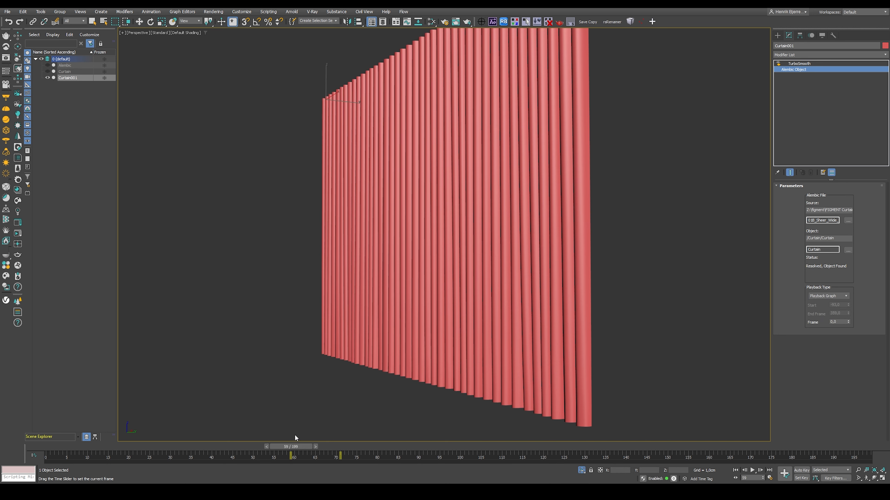
left_click_drag(295, 434, 118, 406)
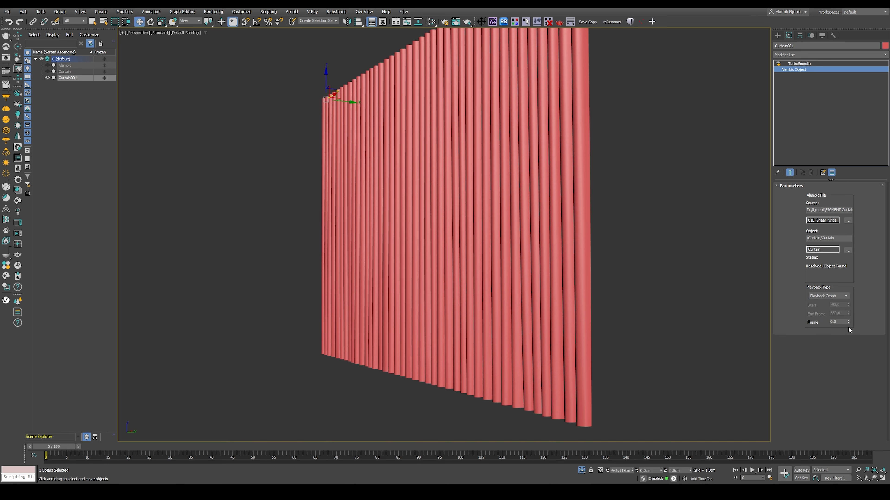
mouse_move(848, 322)
left_mouse_down()
mouse_move(848, 298)
mouse_move(836, 335)
left_mouse_up()
key("Return")
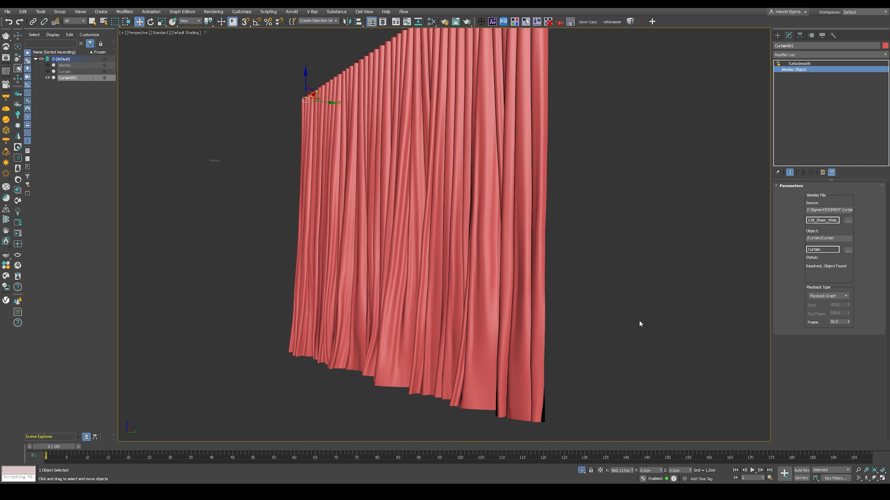
Turn on Auto Key and key the playback Frame value at 150 on timeline frame 199.
key("n")
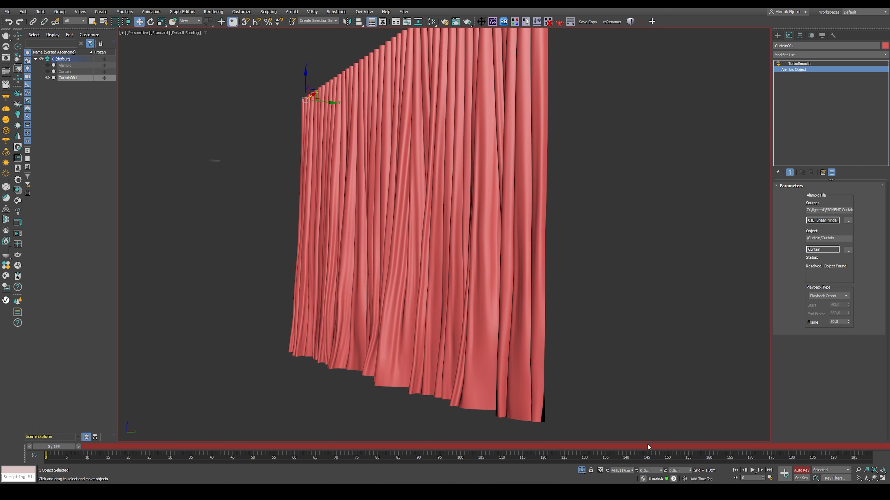
left_click_drag(645, 444, 862, 447)
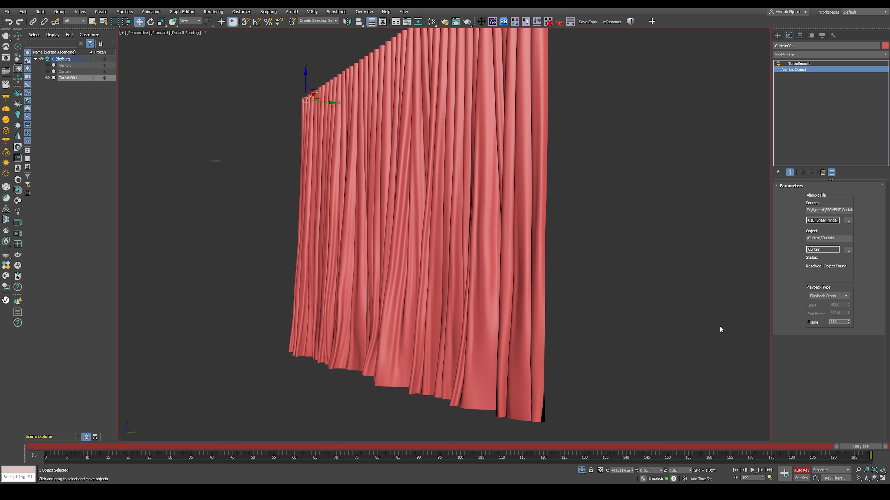
key("Return")
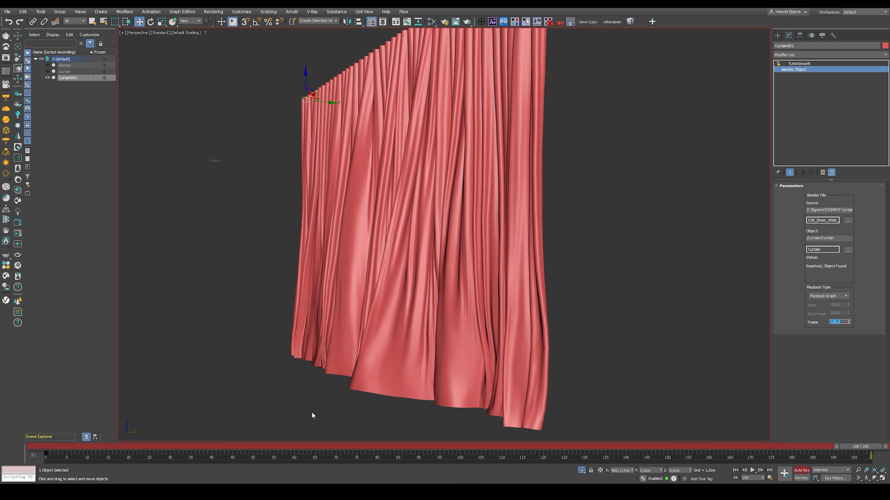
Give both playback Frame keys linear tangents in the curve editor and play back the curtain animation.
left_click_drag(865, 450, 2, 431)
key("w")
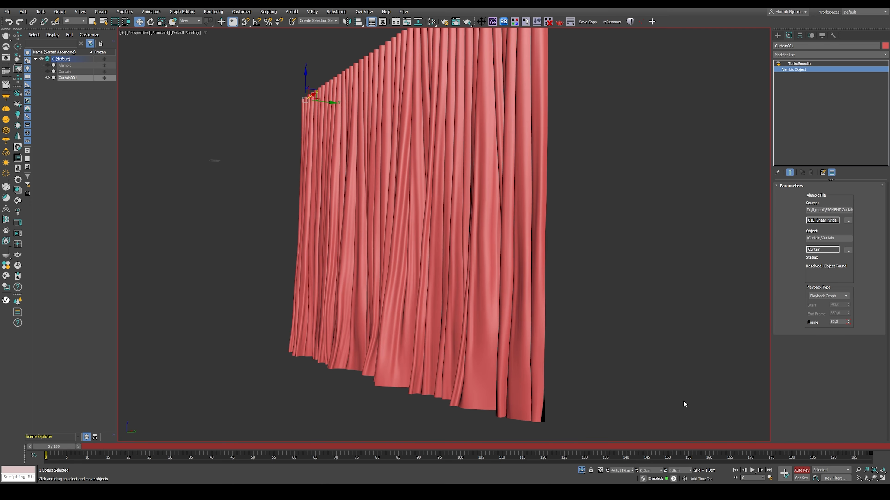
left_click_drag(881, 460, 138, 466)
left_click_drag(27, 464, 28, 464)
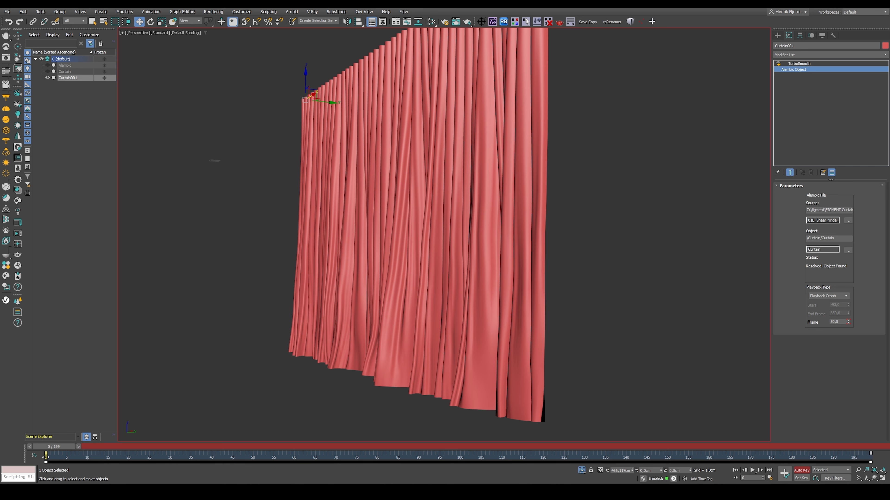
left_click(34, 455)
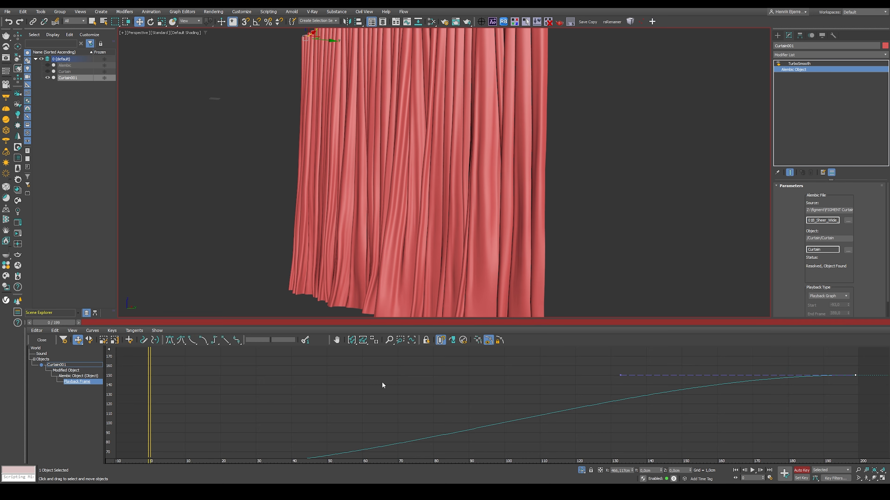
scroll(508, 399, "down", 4)
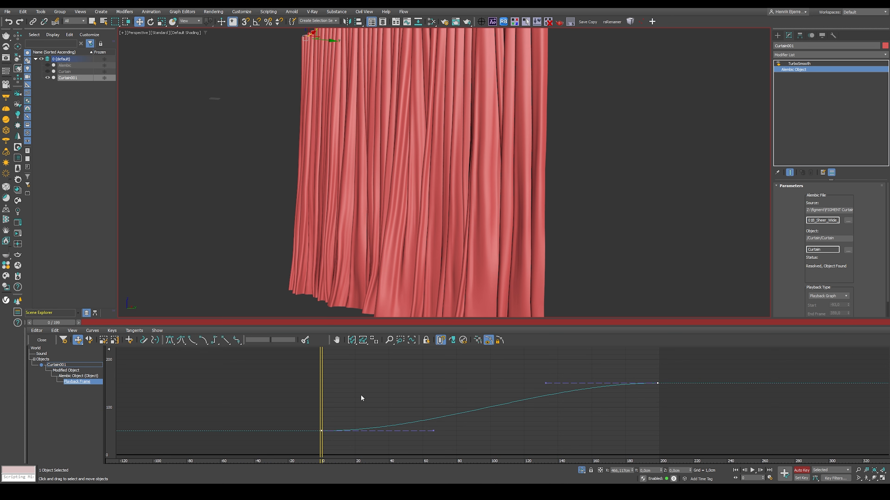
left_click(226, 341)
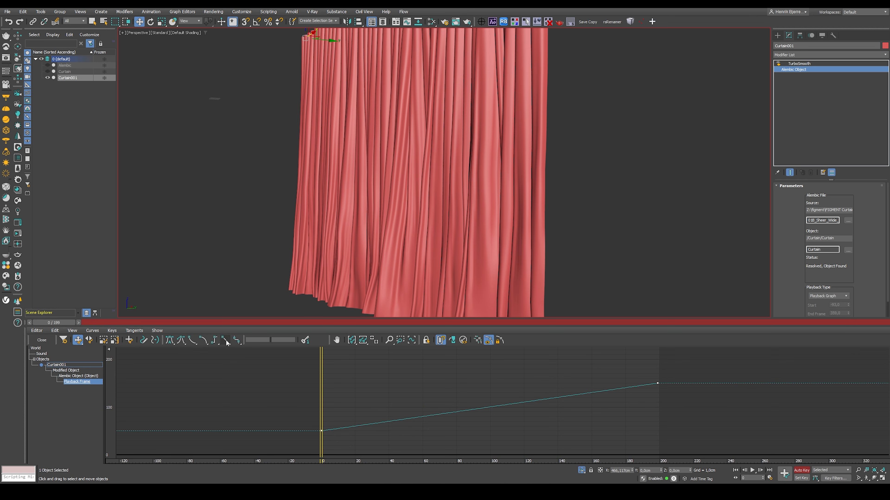
left_click(41, 340)
middle_click_drag(285, 392, 340, 371, "alt")
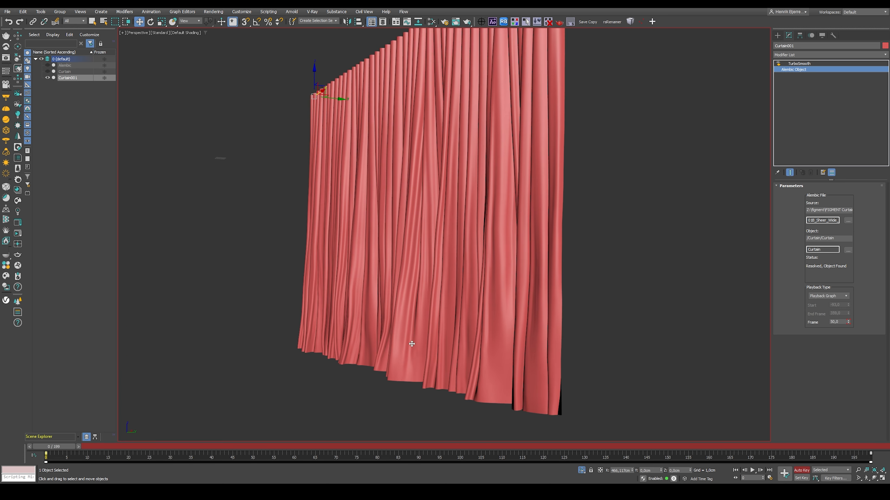
key("slash")
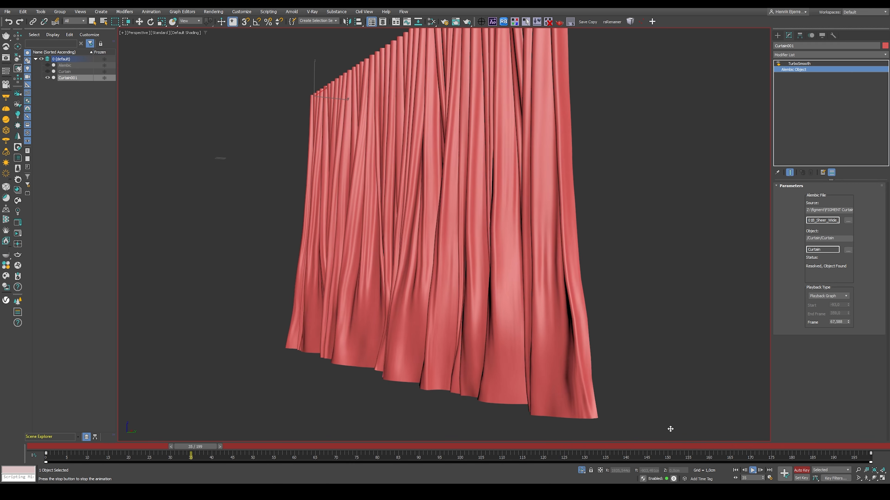
Set the playback Frame key at timeline frame 199 to 100 and play back the slower curtain motion.
left_click_drag(665, 446, 865, 445)
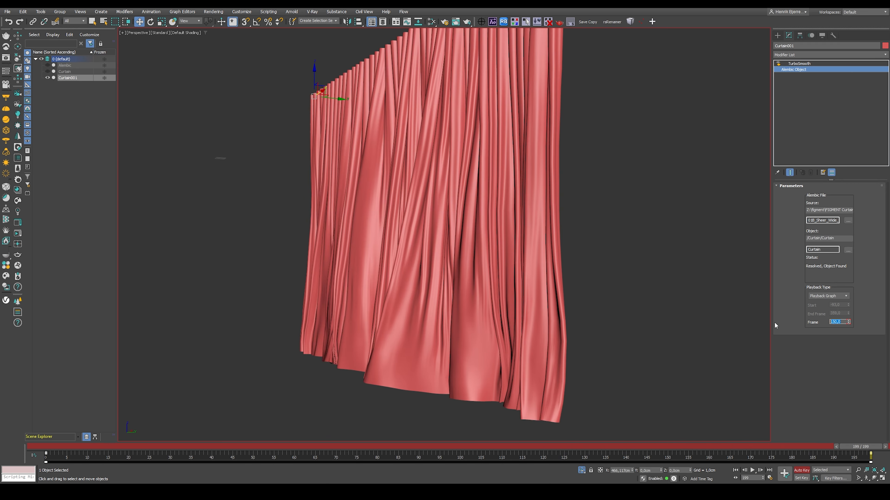
type("100")
key("Return")
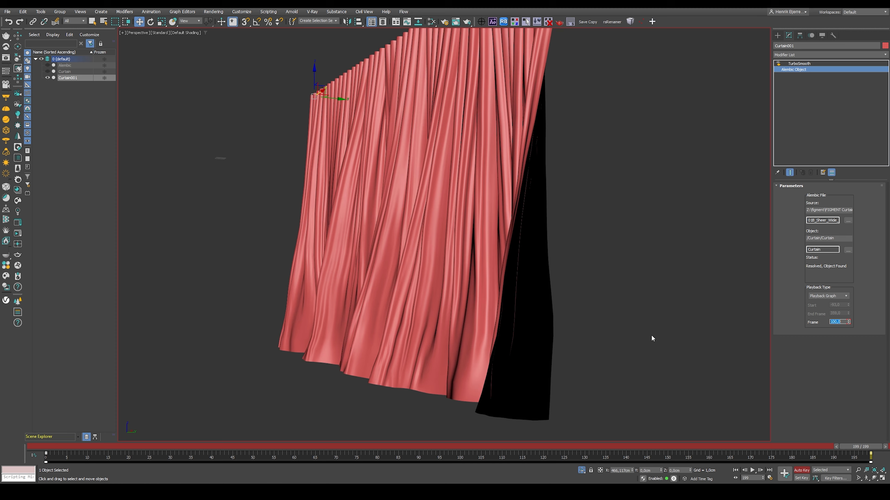
key("slash")
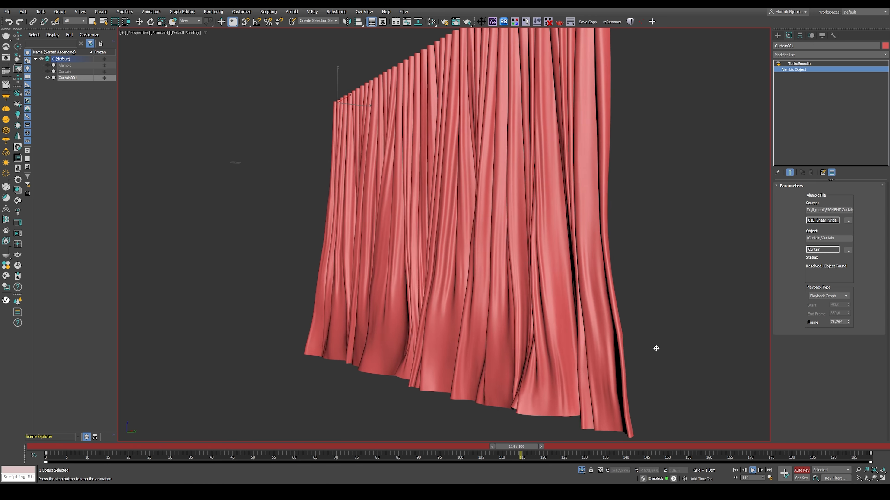
Set the playback Frame key at timeline frame 199 to 150, turn off Auto Key and return to frame 0.
key("End")
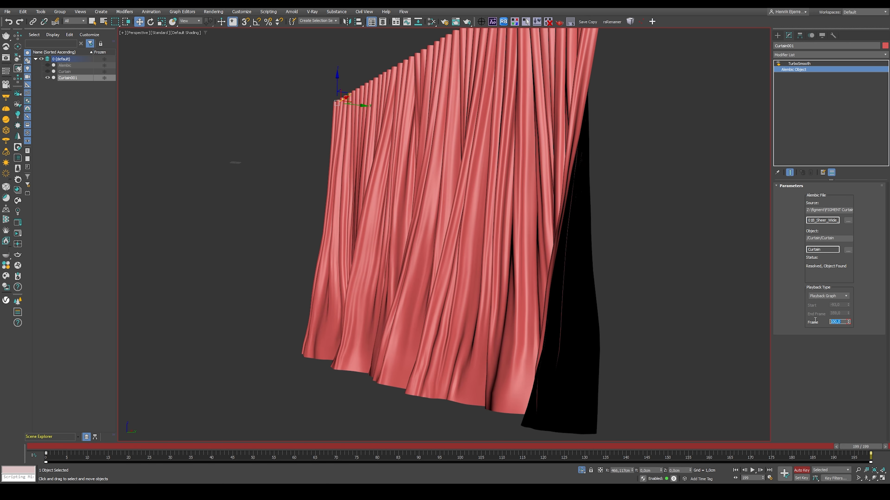
type("150")
key("Return")
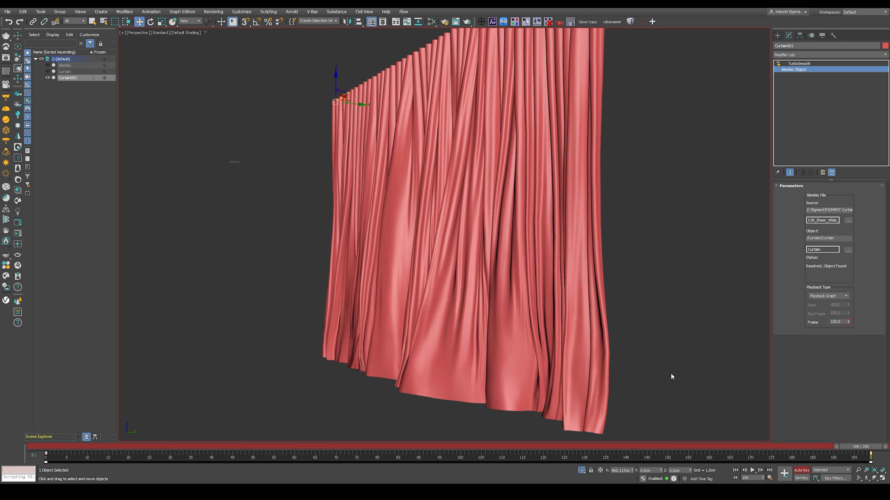
key("n")
key("Home")
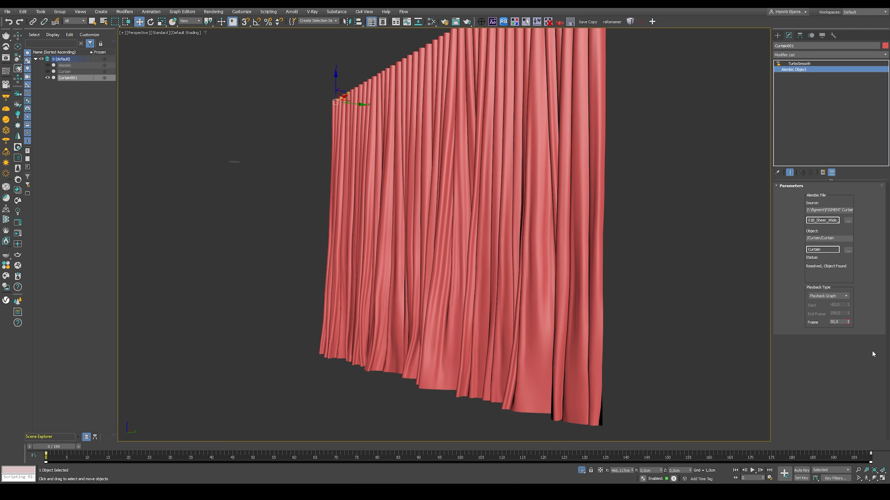
With Auto Key off, raise the playback Frame value to 76 at frame 0 and check the shifted animation through frame 199.
middle_click_drag(622, 319, 560, 320, "alt")
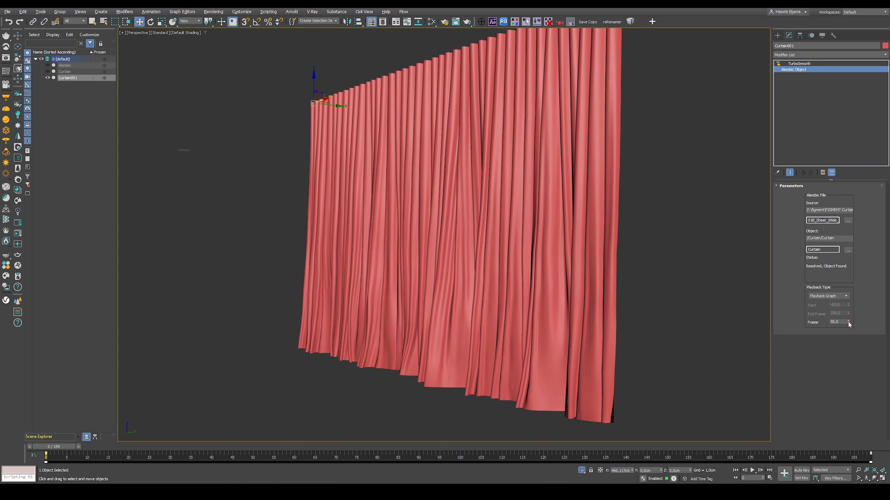
left_click_drag(848, 322, 849, 313)
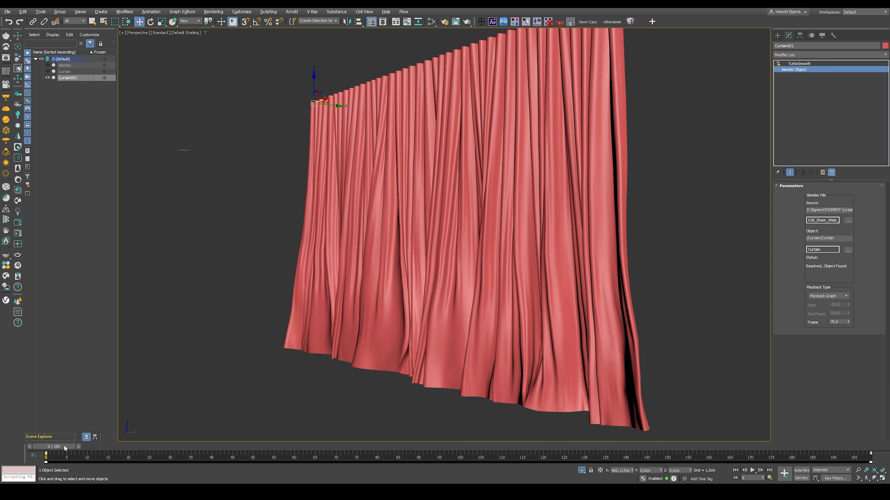
left_click_drag(65, 445, 862, 447)
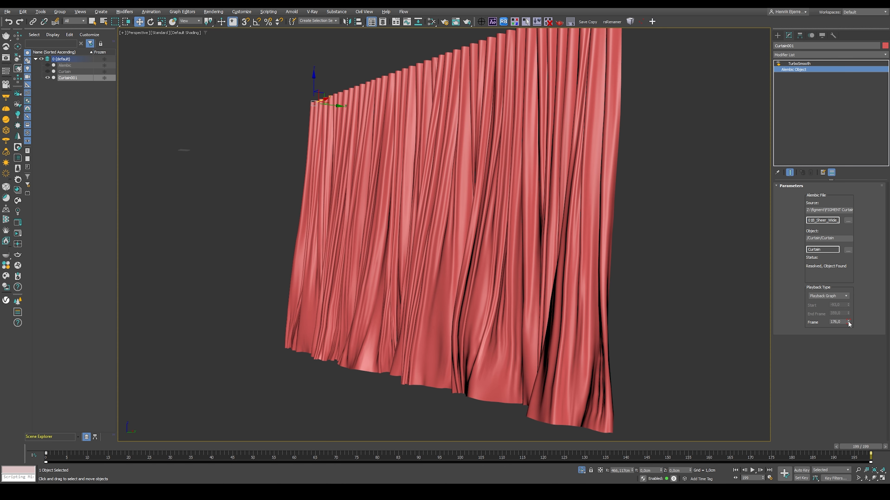
key("/")
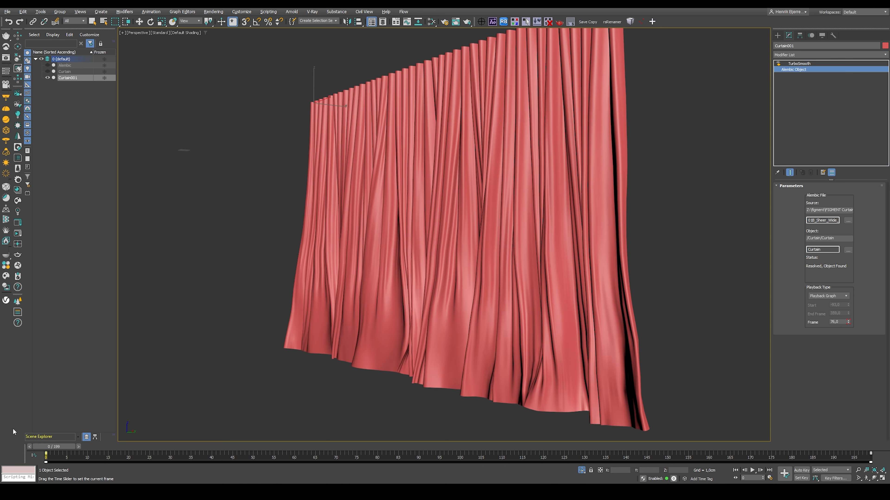